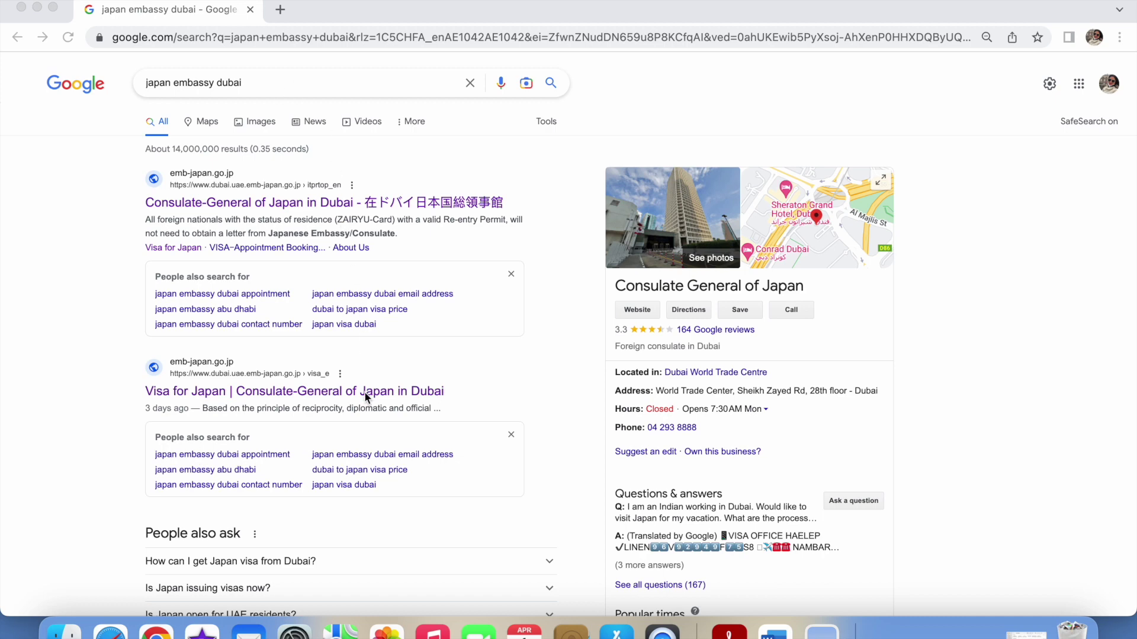
# Go to the consulate's Visa for Japan page and open the English '(1) Application form for visa'
pyautogui.click(264, 401)
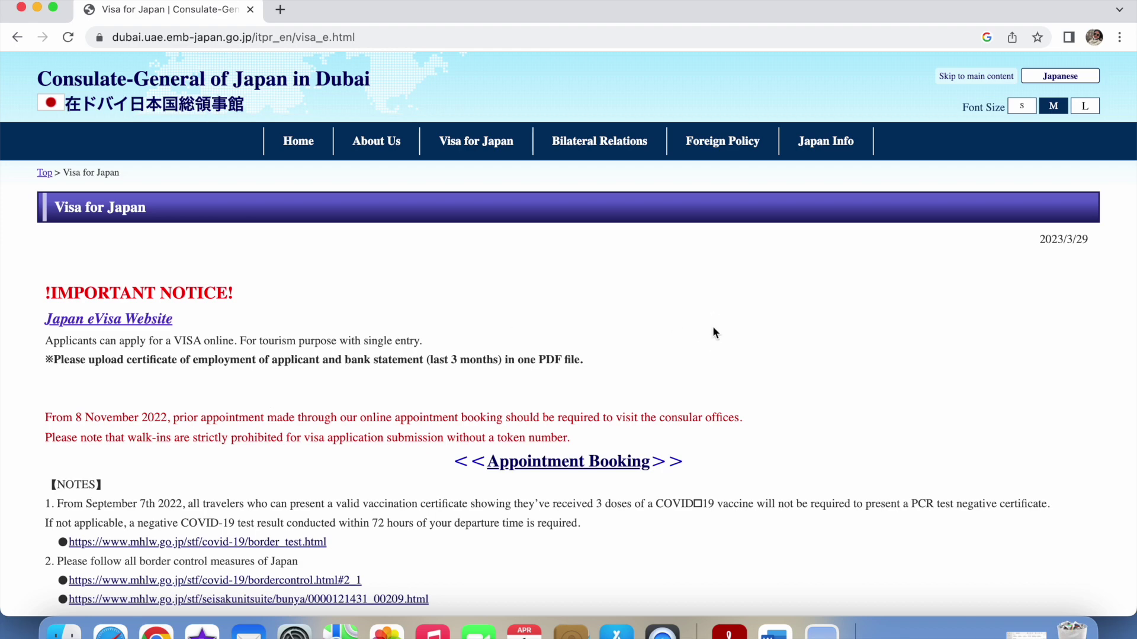
pyautogui.scroll(-3, 714, 331)
pyautogui.scroll(-10, 713, 327)
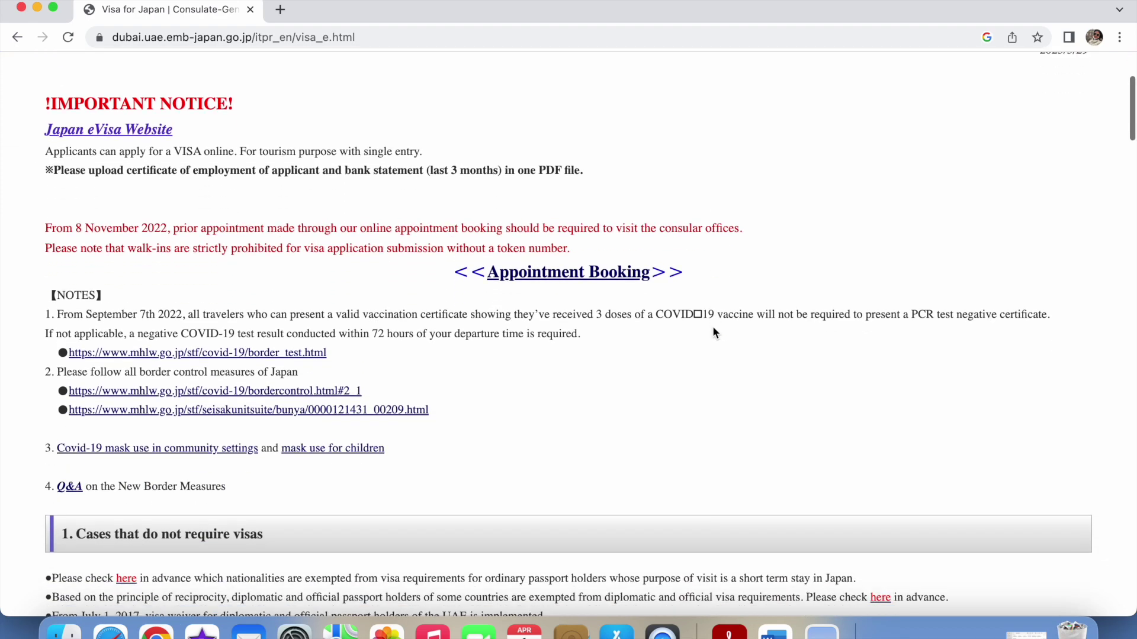
pyautogui.scroll(-7, 713, 328)
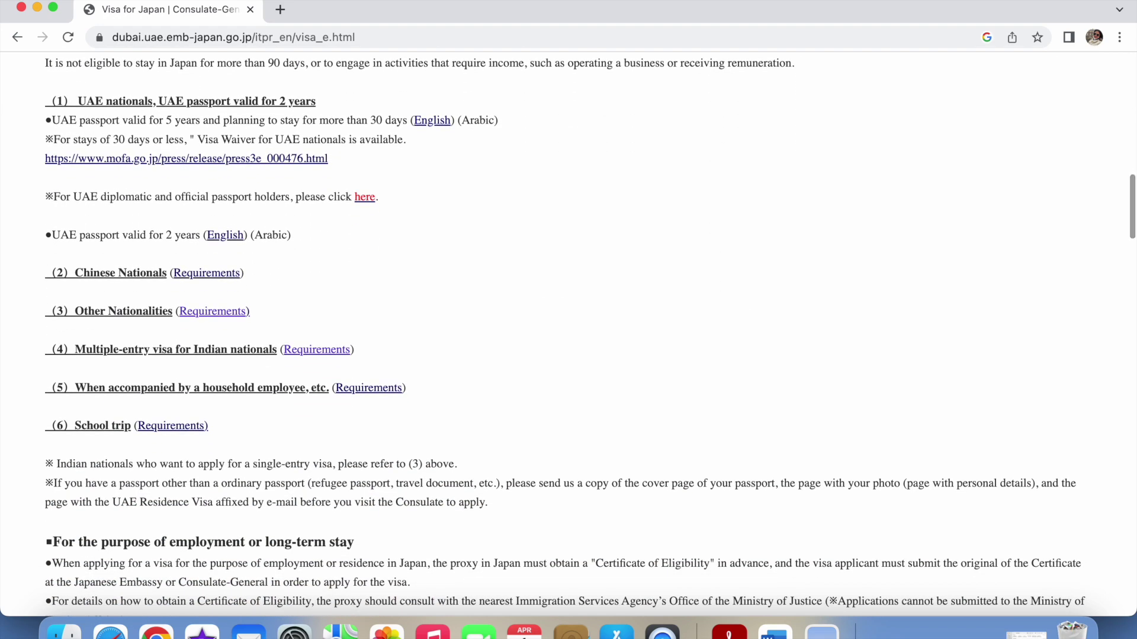
pyautogui.scroll(-9, 715, 332)
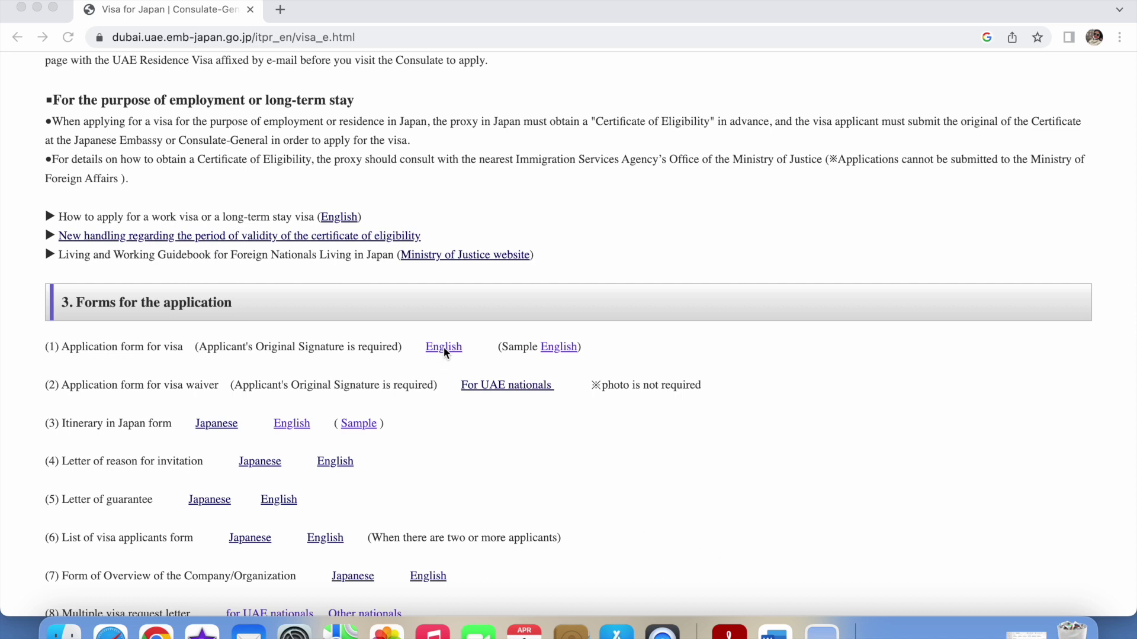
pyautogui.click(444, 352)
# Download the opened English visa form, naming it JAPAN VISAA
pyautogui.click(442, 350)
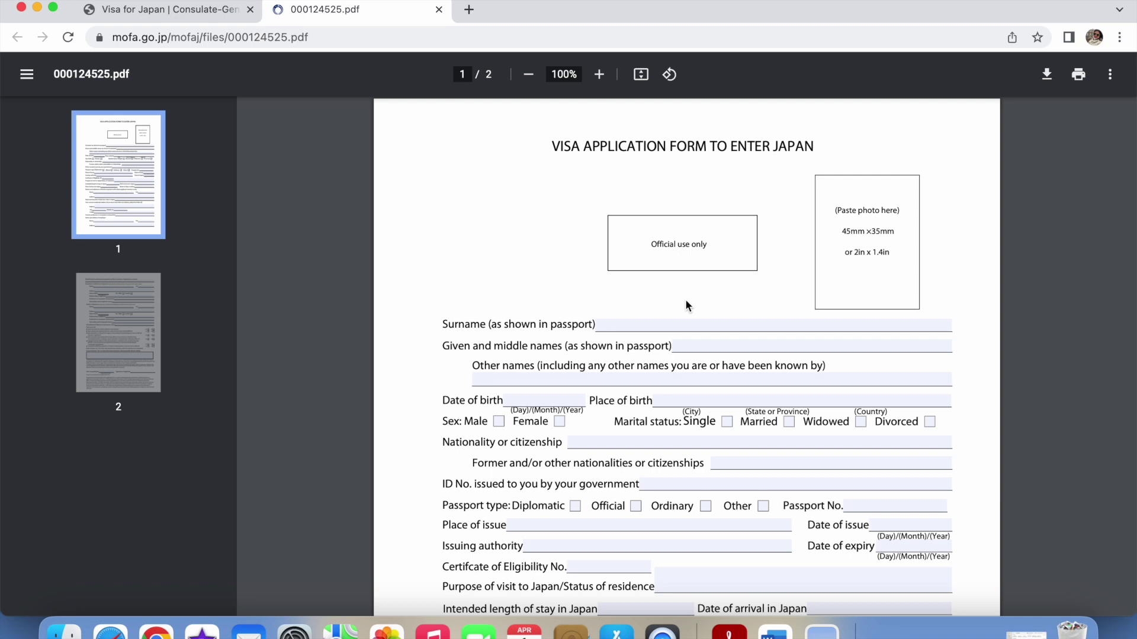
pyautogui.click(1050, 89)
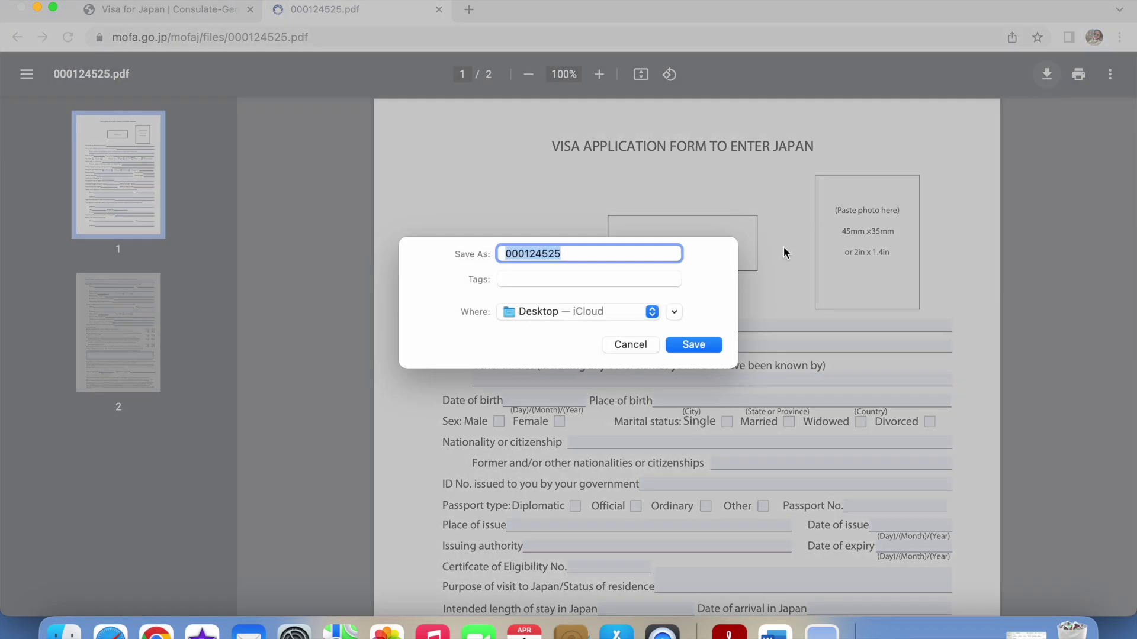
pyautogui.write('JAP')
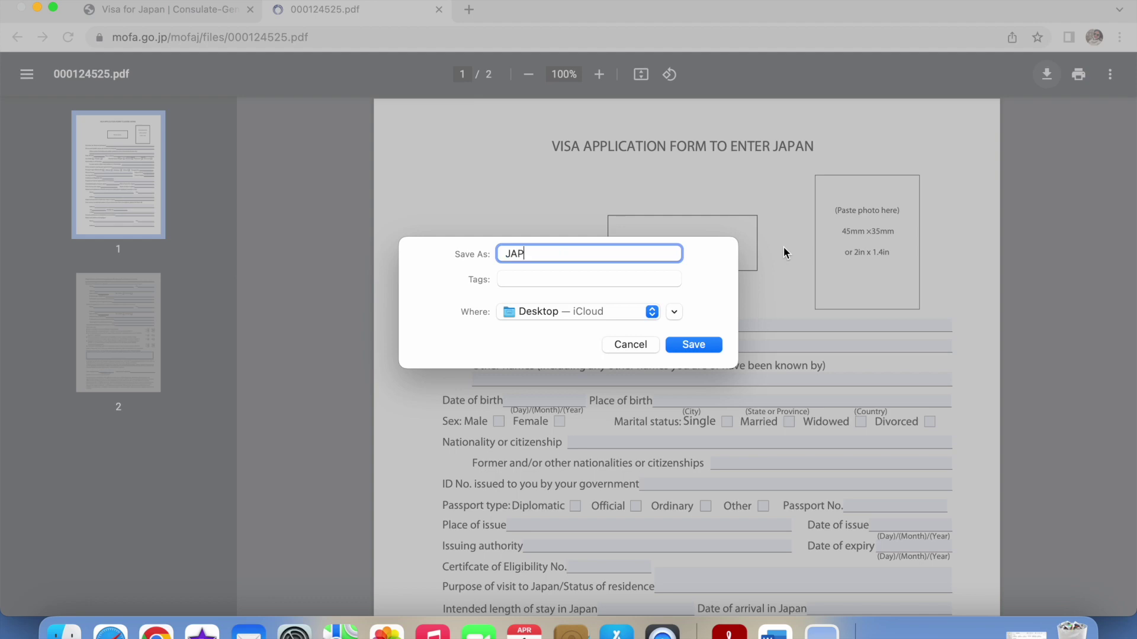
pyautogui.write('AN VISAA')
pyautogui.click(693, 344)
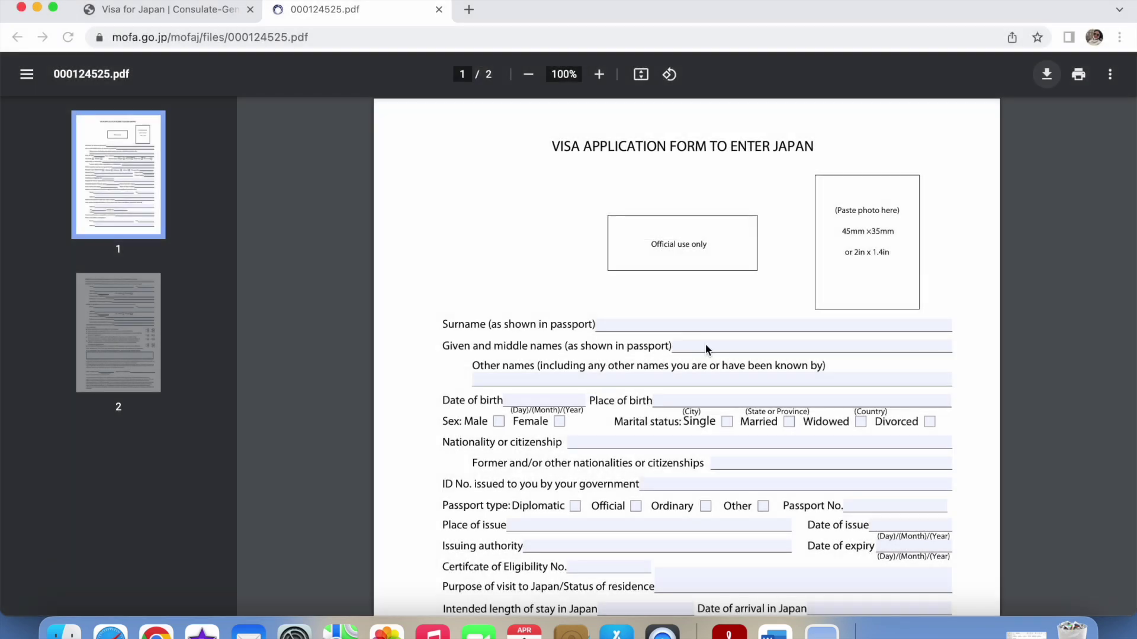
# Minimise Chrome and iMovie, open JAPAN VISAA.pdf from the Desktop and make Acrobat full screen
pyautogui.click(37, 7)
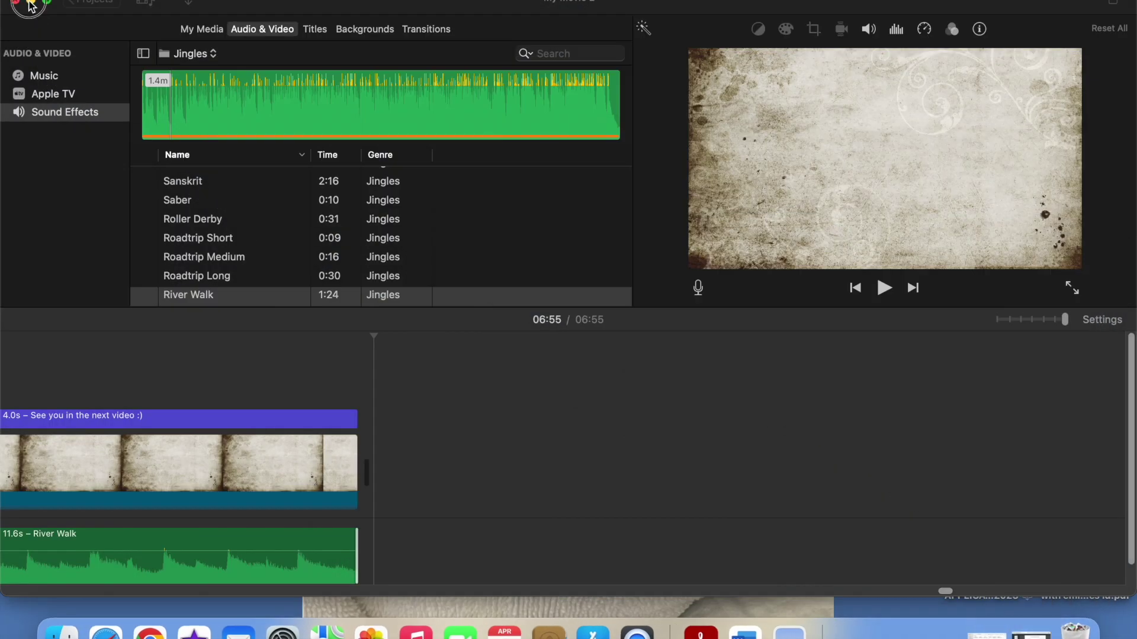
pyautogui.click(31, 3)
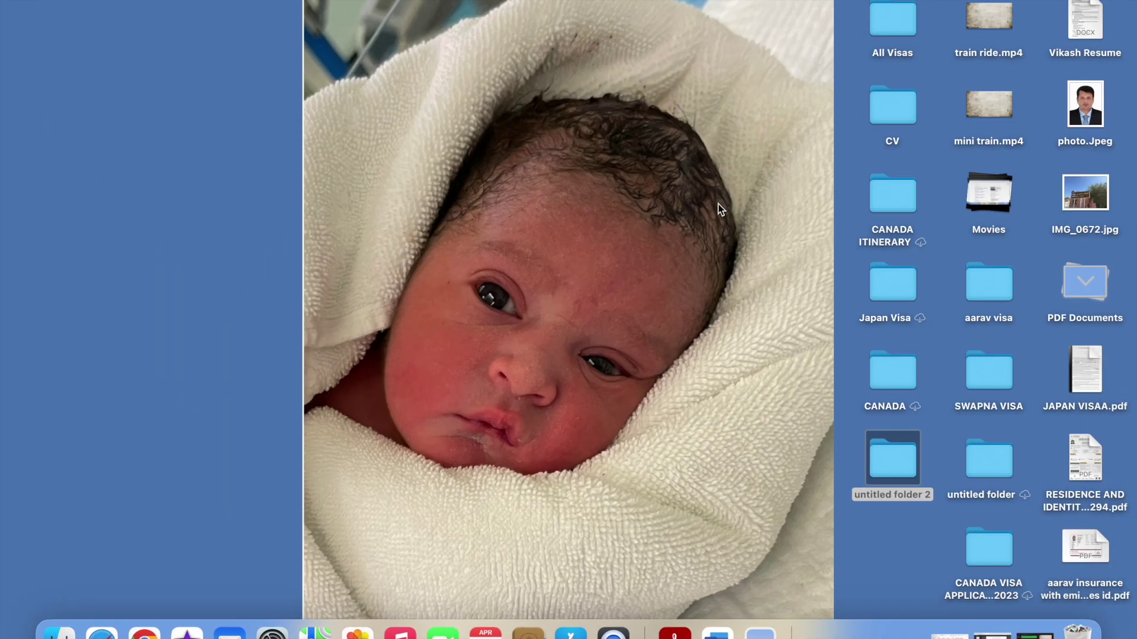
pyautogui.moveTo(1089, 388)
pyautogui.doubleClick(1083, 361)
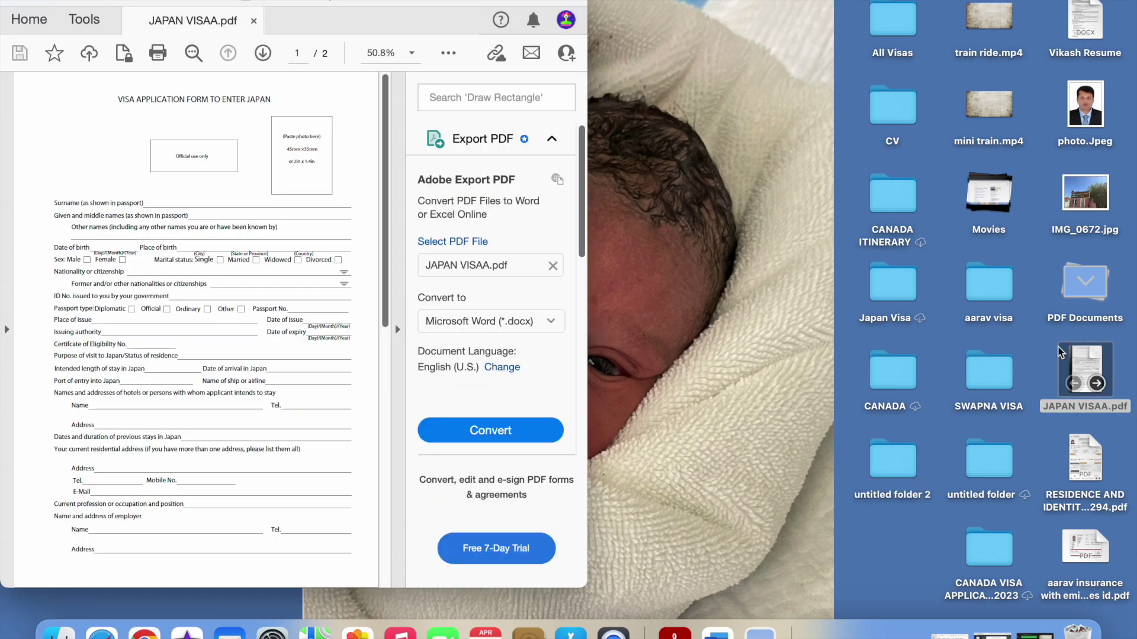
pyautogui.click(43, 1)
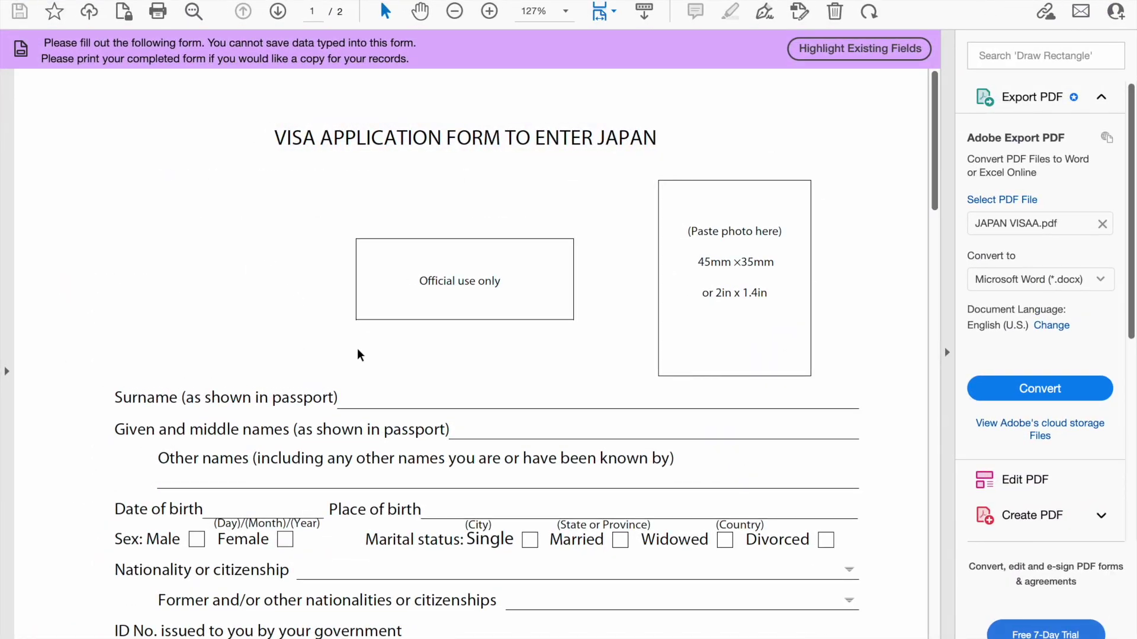
# Close the Cannot Save Form Information warning with 'Don't show again' ticked
pyautogui.click(346, 404)
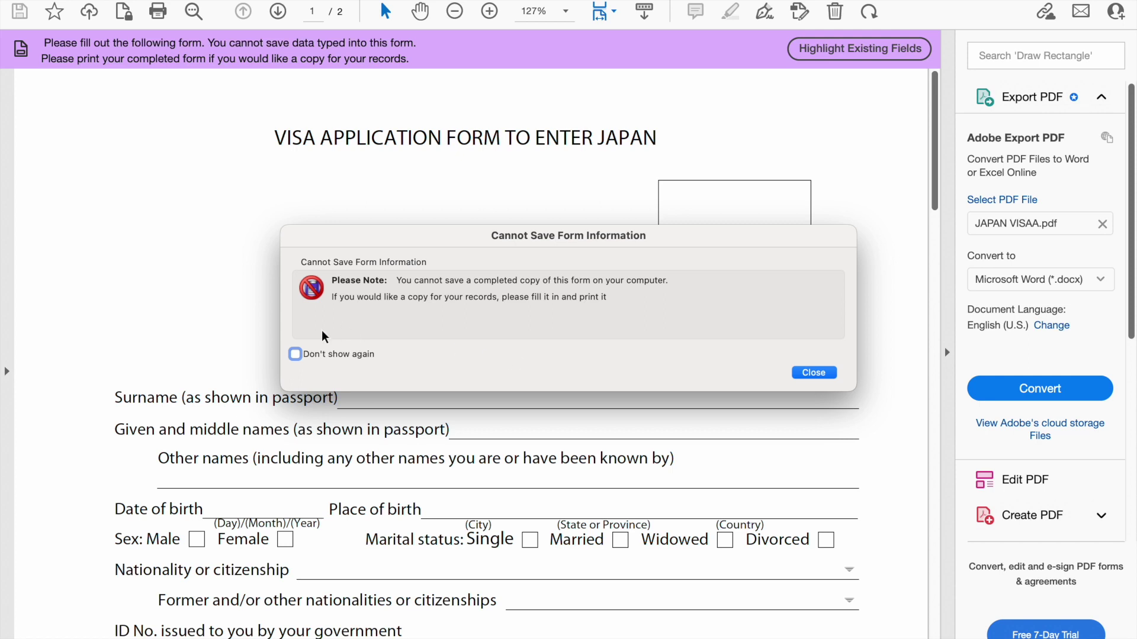
pyautogui.click(295, 355)
pyautogui.click(812, 372)
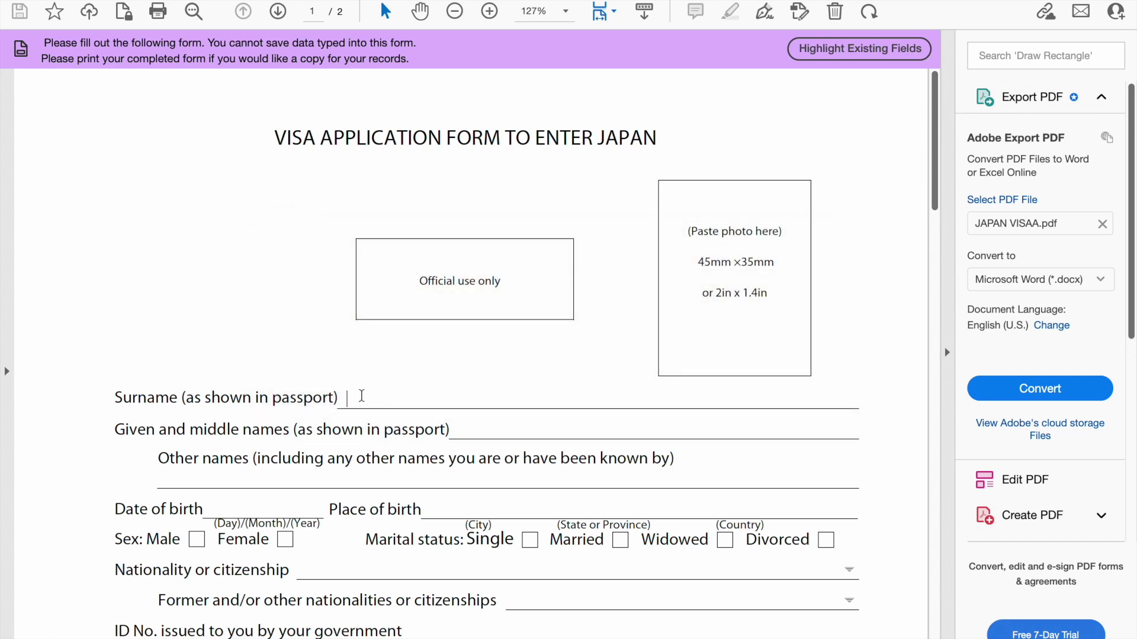
# Enter the applicant's surname and given names, and N/A under Other names
pyautogui.click(462, 429)
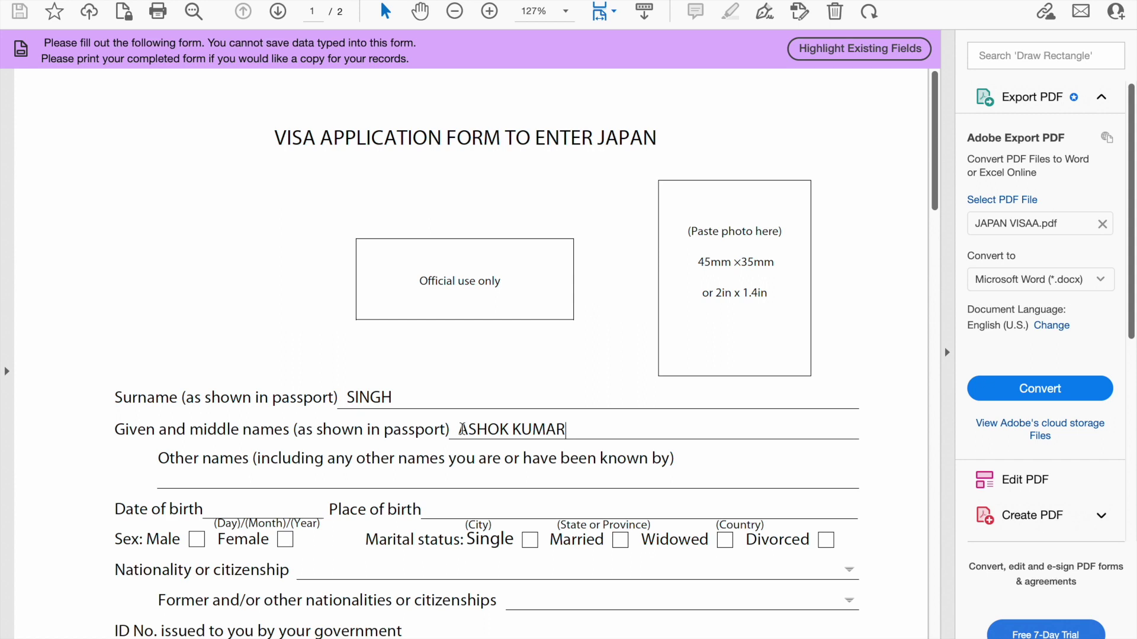
pyautogui.click(191, 480)
pyautogui.write('N/A')
# Enter date of birth 01 JAN 2023 and place of birth DELHI, INDIA
pyautogui.click(211, 509)
pyautogui.write('01')
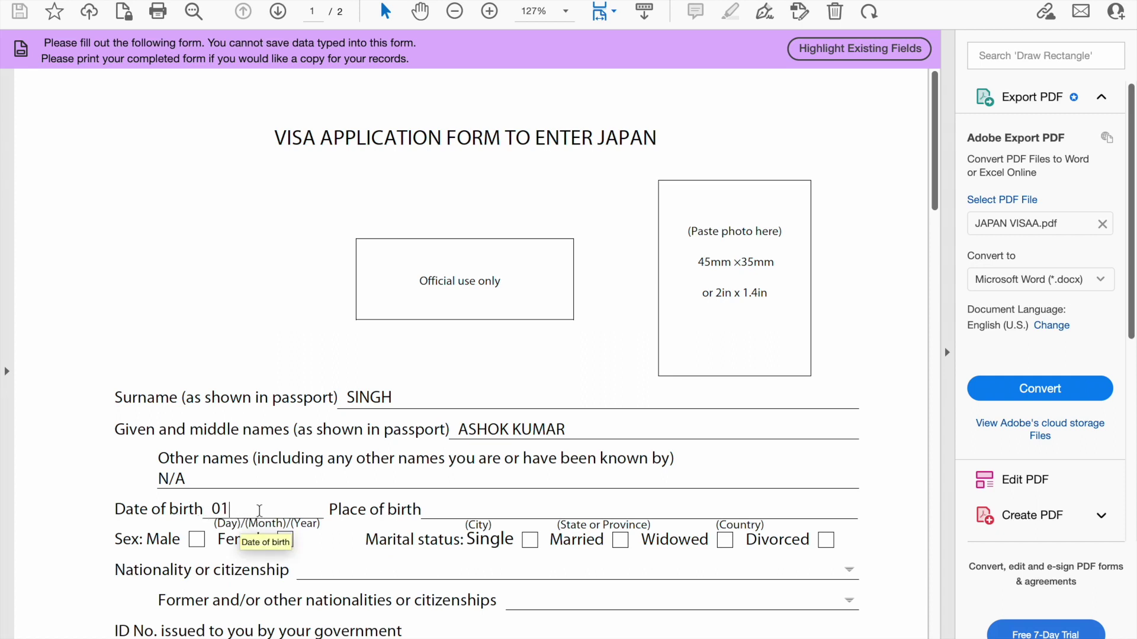
pyautogui.write('JAN ')
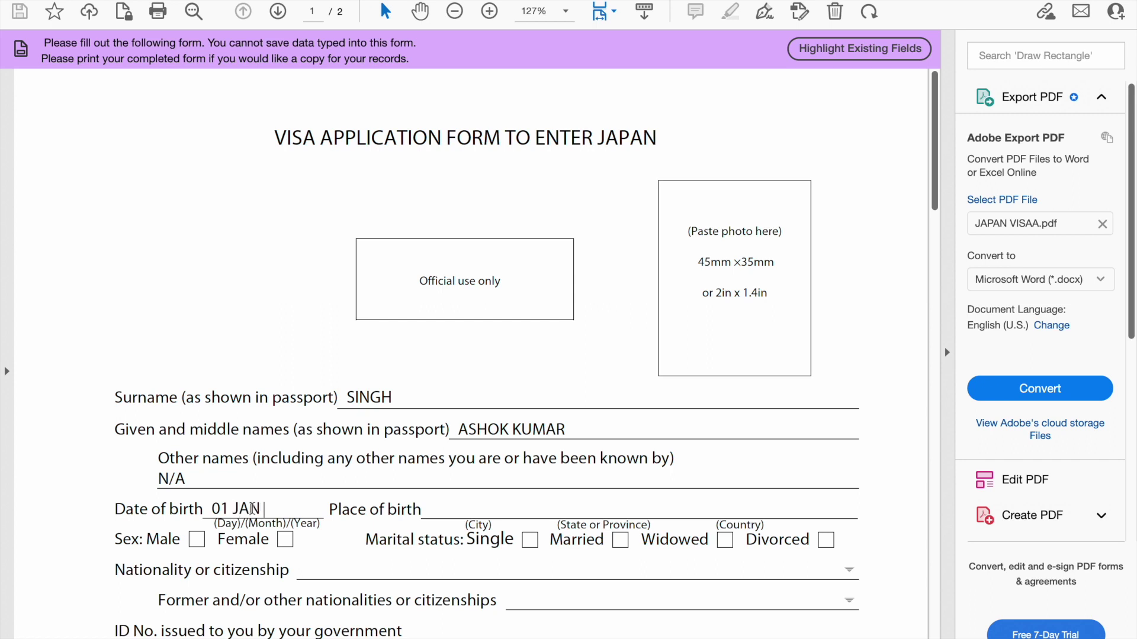
pyautogui.write('2023')
pyautogui.click(458, 508)
pyautogui.write('DELHI')
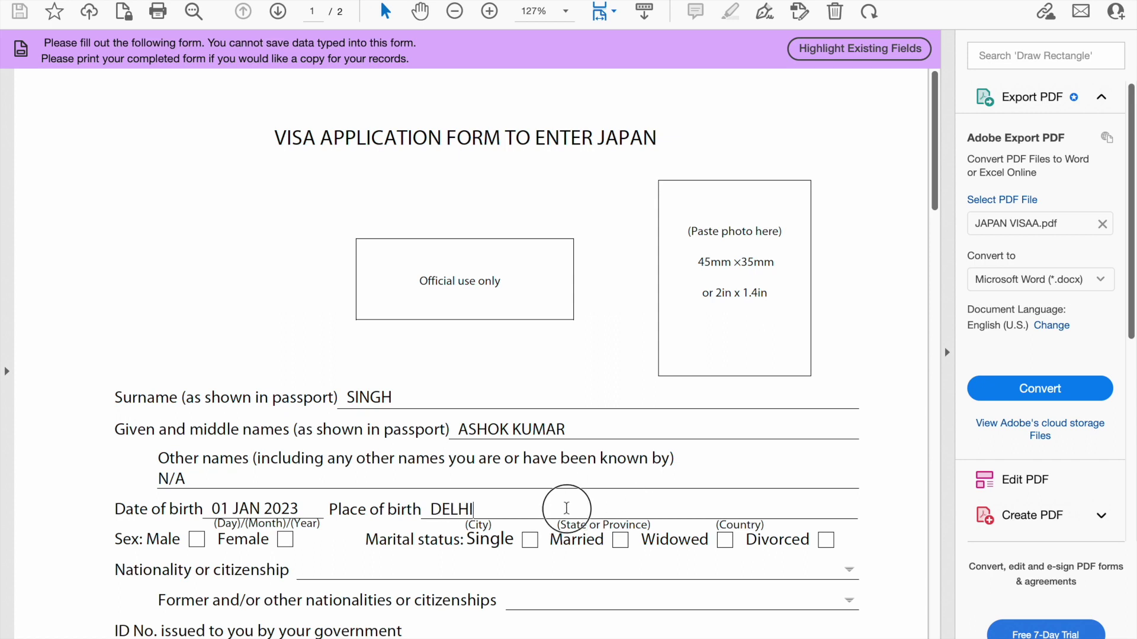
pyautogui.write('DE')
pyautogui.press('BackSpace')
pyautogui.press('BackSpace')
pyautogui.write('DELHI')
pyautogui.click(716, 509)
pyautogui.write('INDIA')
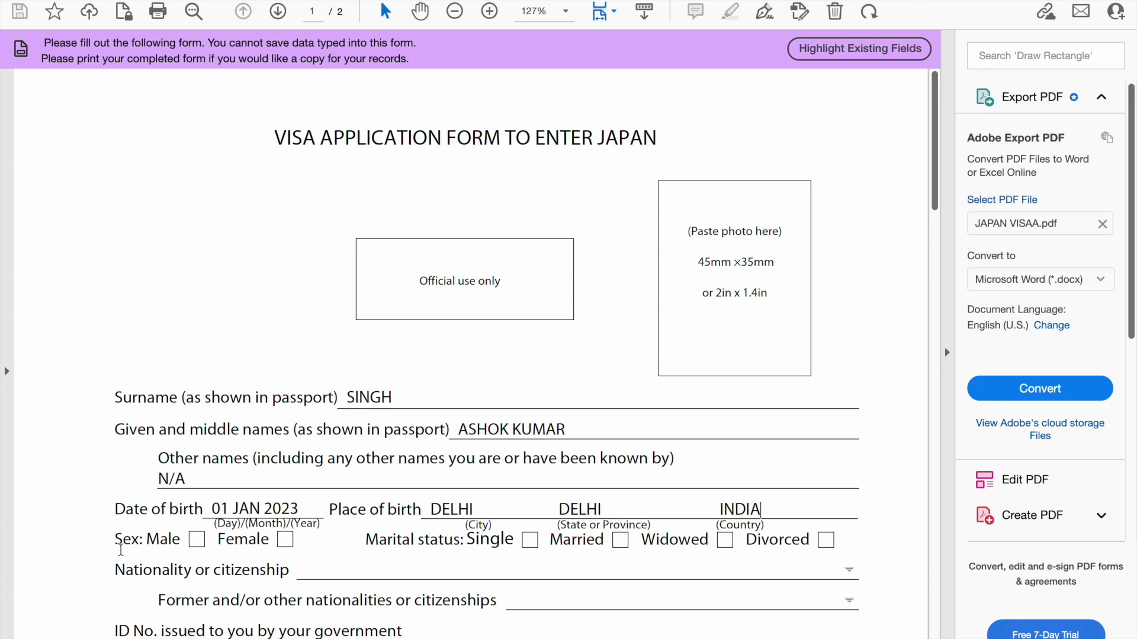
# Tick Male and Married, enter nationality INDIAN and N/A for former nationalities
pyautogui.click(196, 541)
pyautogui.click(621, 541)
pyautogui.click(306, 571)
pyautogui.write('INDIAN')
pyautogui.click(516, 600)
pyautogui.click(515, 600)
pyautogui.write('N/A')
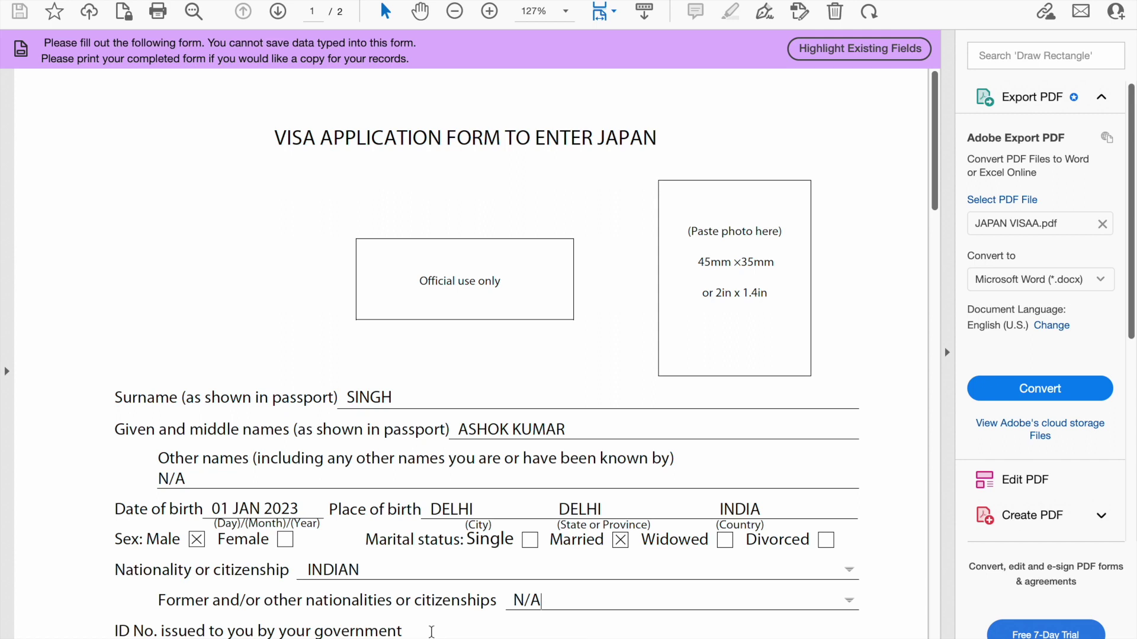
# Enter the government ID number, tick the Ordinary passport type and enter the passport number
pyautogui.moveTo(933, 132); pyautogui.dragTo(934, 176)
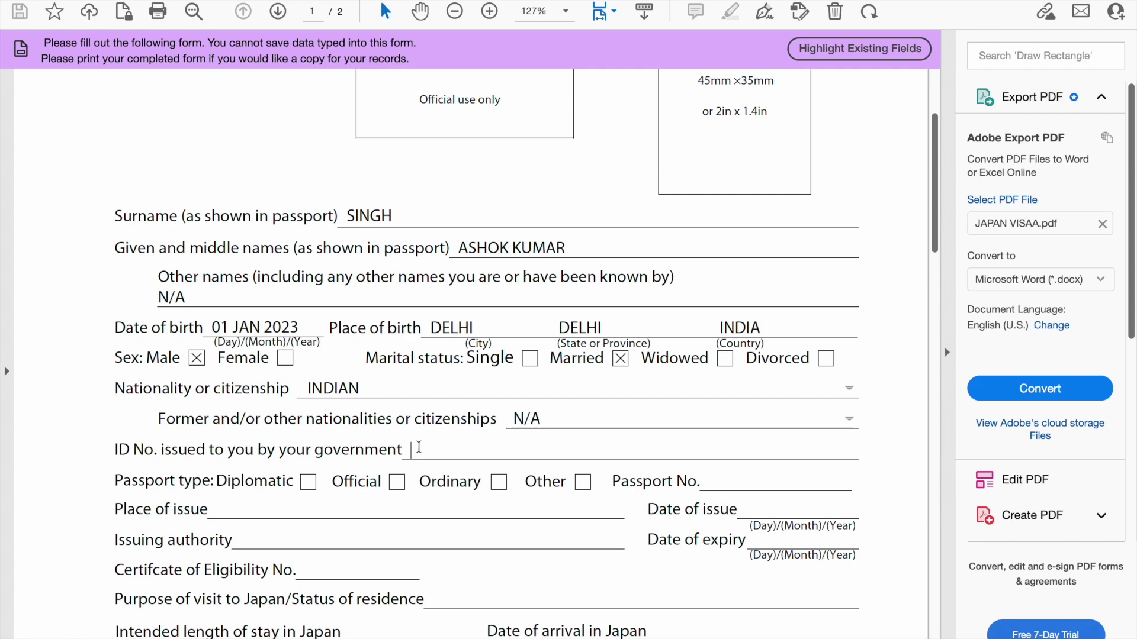
pyautogui.write('12345678(')
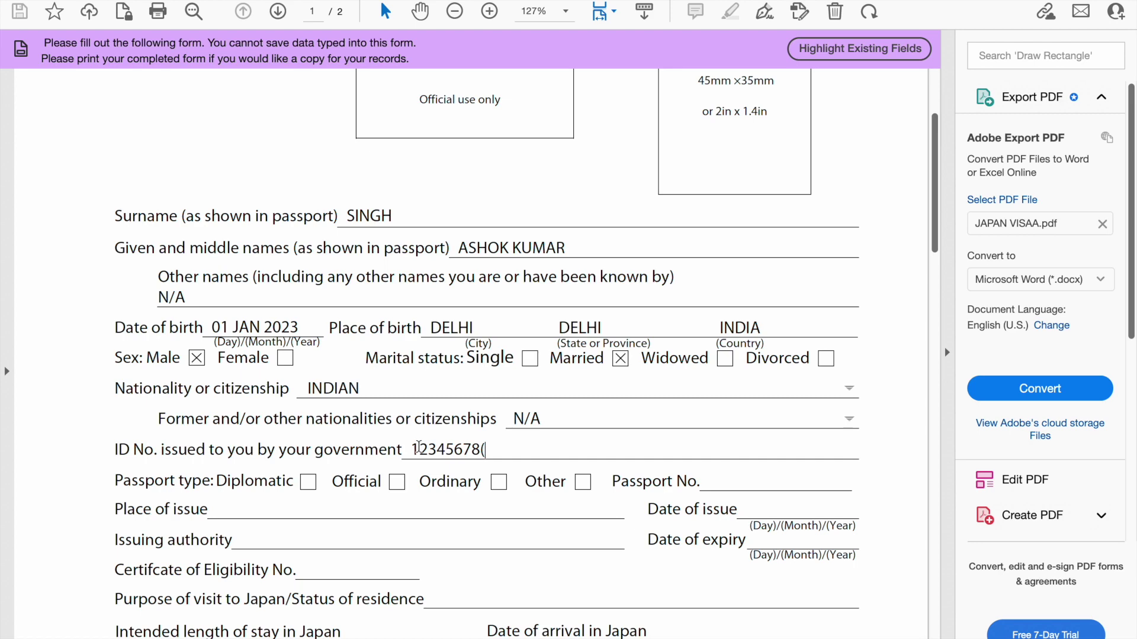
pyautogui.write('PASSPORT')
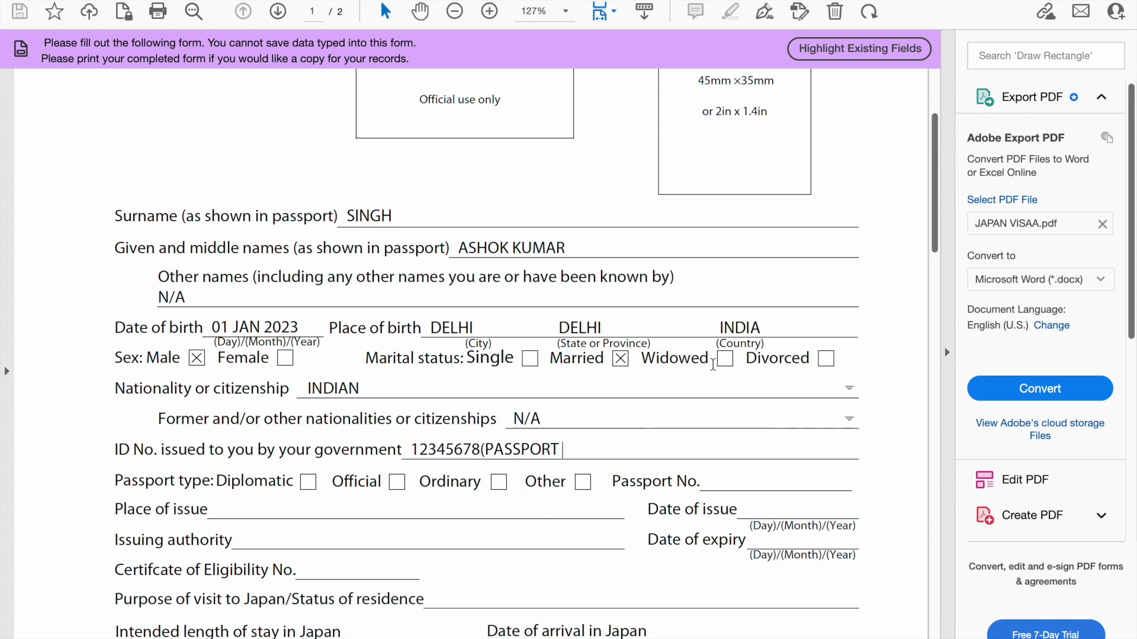
pyautogui.click(500, 485)
pyautogui.click(708, 482)
pyautogui.write('1234567')
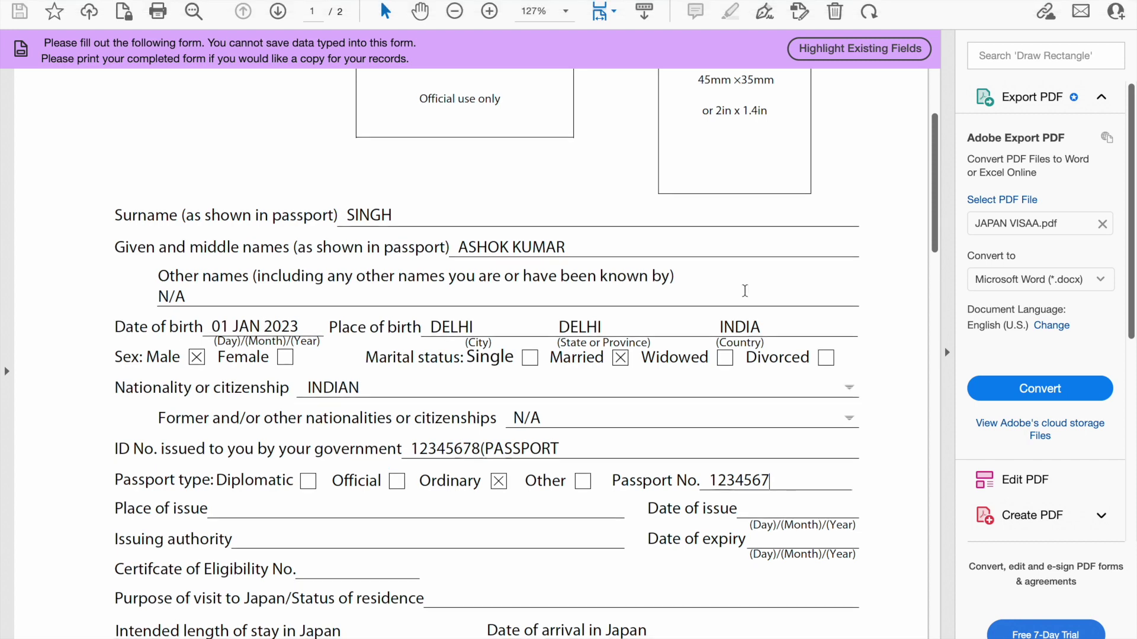
pyautogui.click(935, 204)
pyautogui.moveTo(936, 201); pyautogui.dragTo(932, 268)
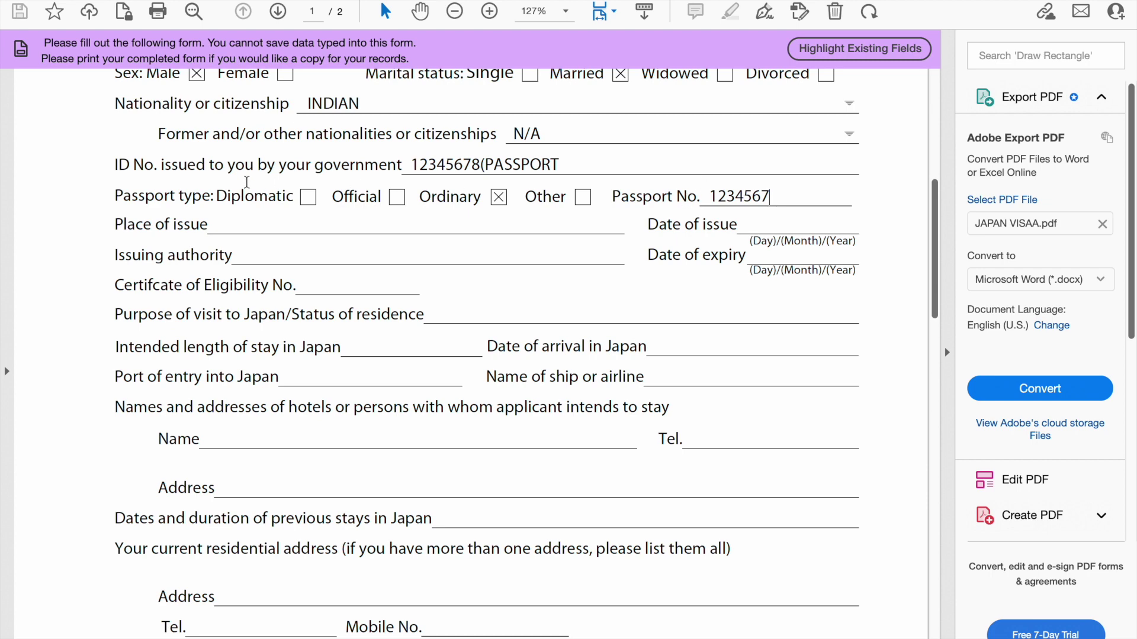
# Enter passport place of issue DELHI and date of issue 01 JAN 2023
pyautogui.click(220, 224)
pyautogui.write('DELHI')
pyautogui.click(749, 224)
pyautogui.write('01 ')
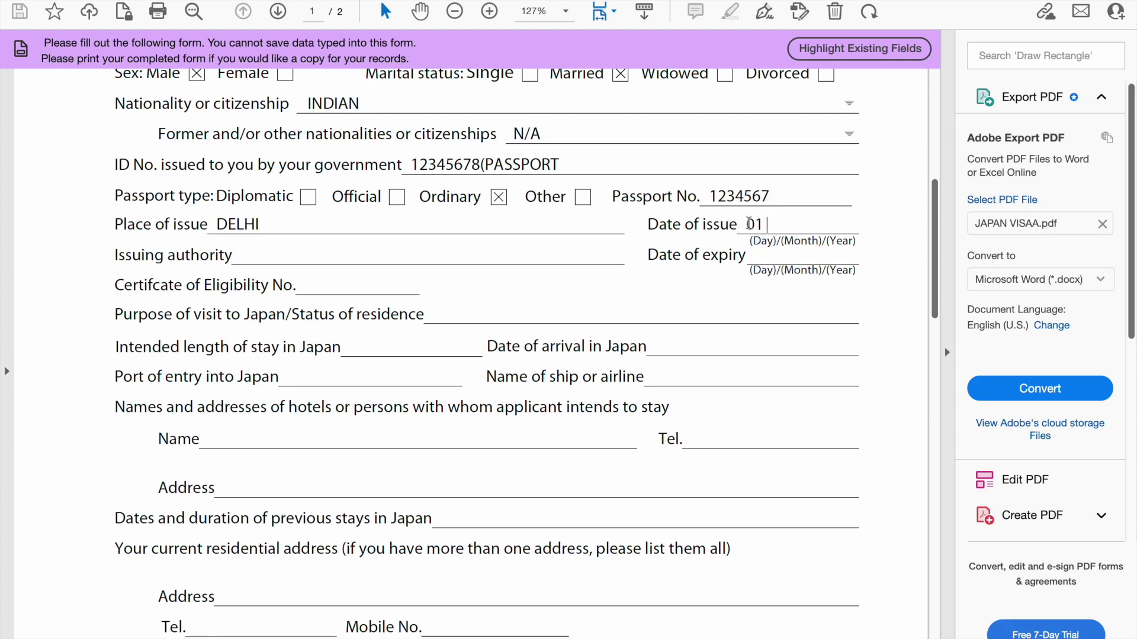
pyautogui.write('JAN')
pyautogui.write('    202')
pyautogui.write('3')
pyautogui.write('202')
pyautogui.write('3')
pyautogui.press('Left')
pyautogui.write('02')
# Enter issuing authority REPUBLIC OF INDIA and passport expiry date 02 JAN 2033
pyautogui.click(241, 255)
pyautogui.write('RE')
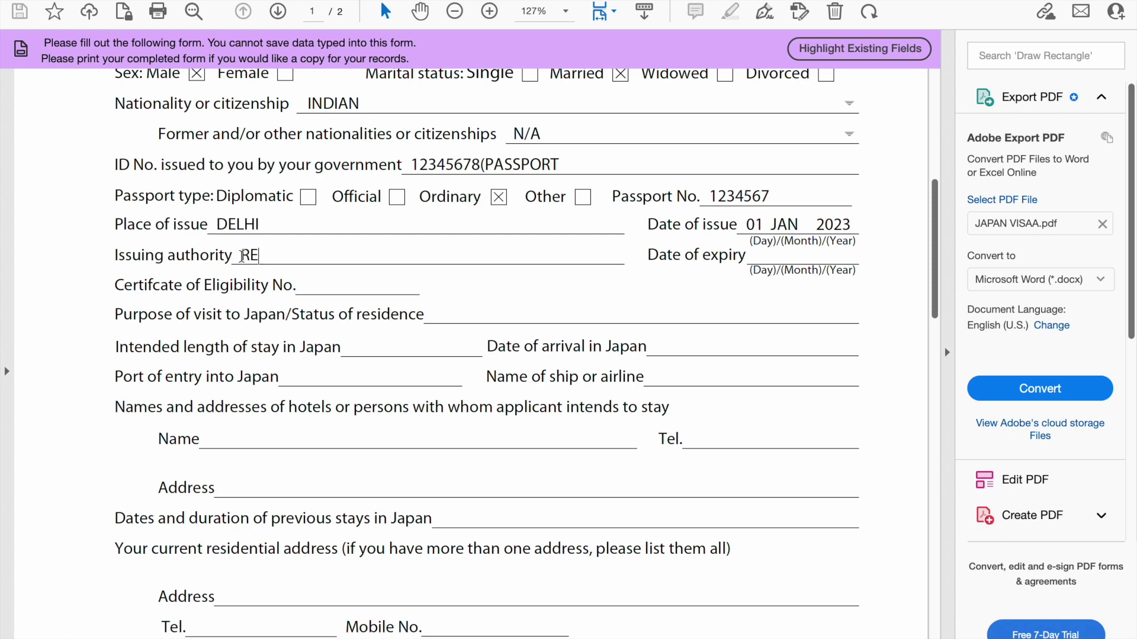
pyautogui.write('PUBLIC OF INDI')
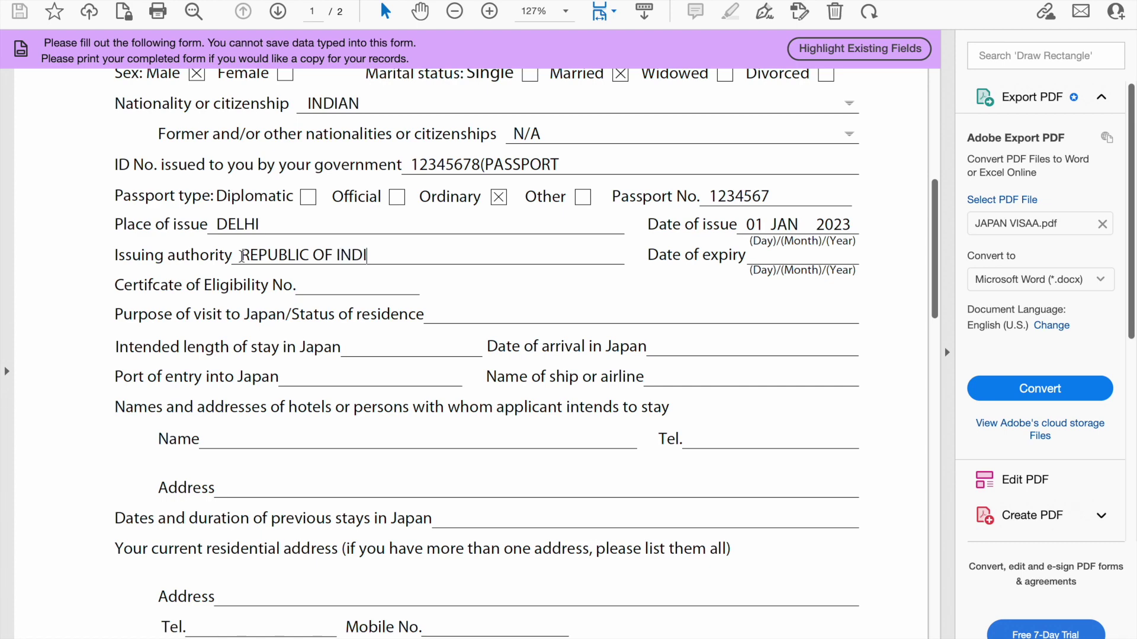
pyautogui.write('A,')
pyautogui.press('BackSpace')
pyautogui.click(756, 255)
pyautogui.write('02 JAN 2033')
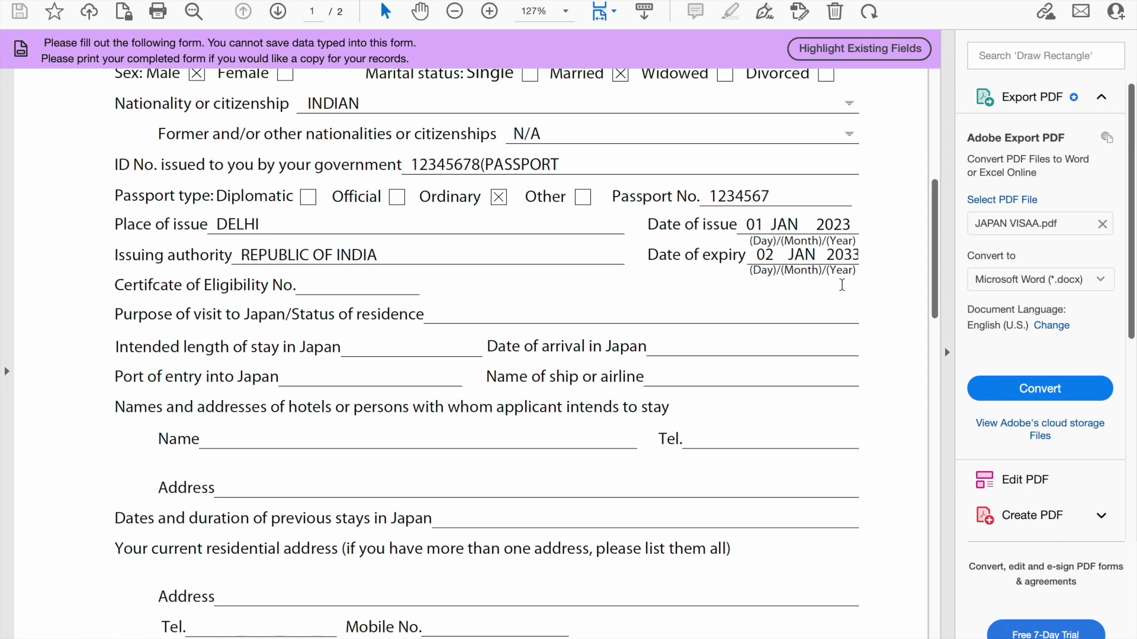
# Fill Certificate of Eligibility with N/A, purpose of visit TOURISM, and intended stay 06 + 10 DAYS
pyautogui.click(305, 286)
pyautogui.write('N/A')
pyautogui.click(434, 315)
pyautogui.write('TOURIS')
pyautogui.write('M')
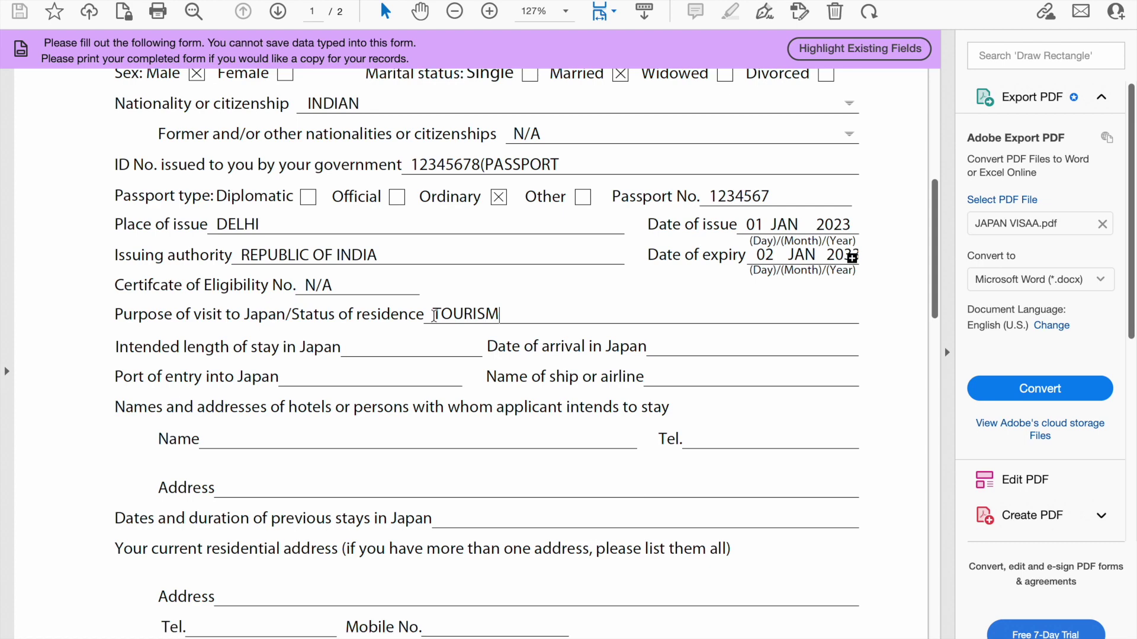
pyautogui.click(358, 347)
pyautogui.write('10')
pyautogui.write('6 ')
pyautogui.write('+')
pyautogui.write(' 10')
pyautogui.write(' DAYS')
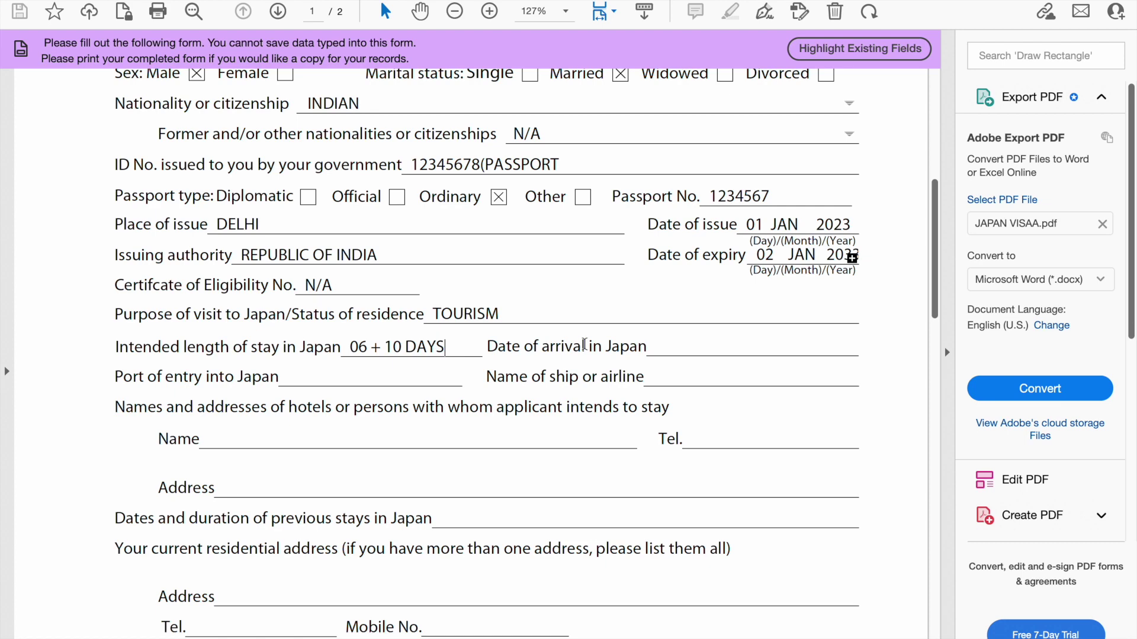
# Fill Date of arrival 1 MAY 2023, Port of entry NARITA AIRPORT and airline EMIRATES EY 231
pyautogui.click(657, 347)
pyautogui.write('1 MAY 2023')
pyautogui.click(293, 378)
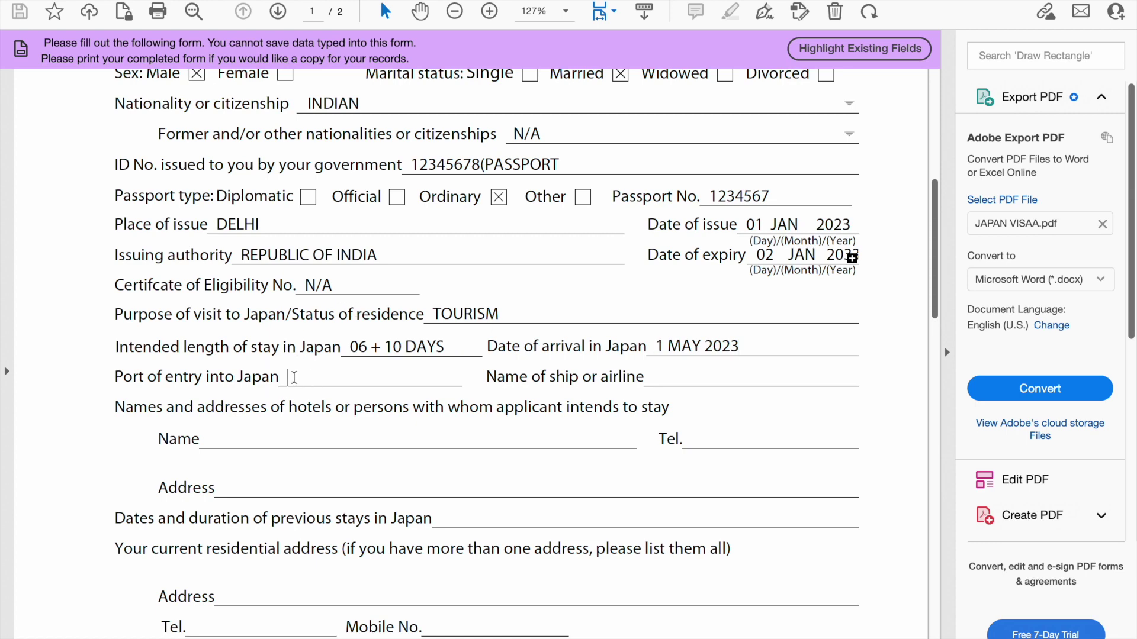
pyautogui.write('NARITA')
pyautogui.click(654, 377)
pyautogui.write('EM')
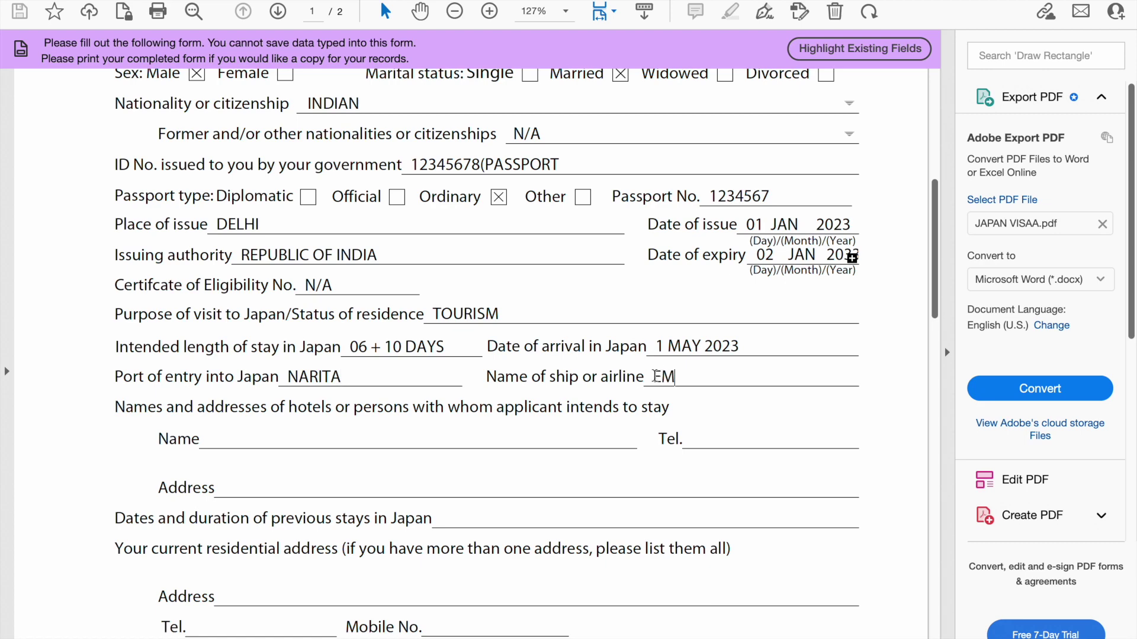
pyautogui.click(375, 378)
pyautogui.write('AIRPORT')
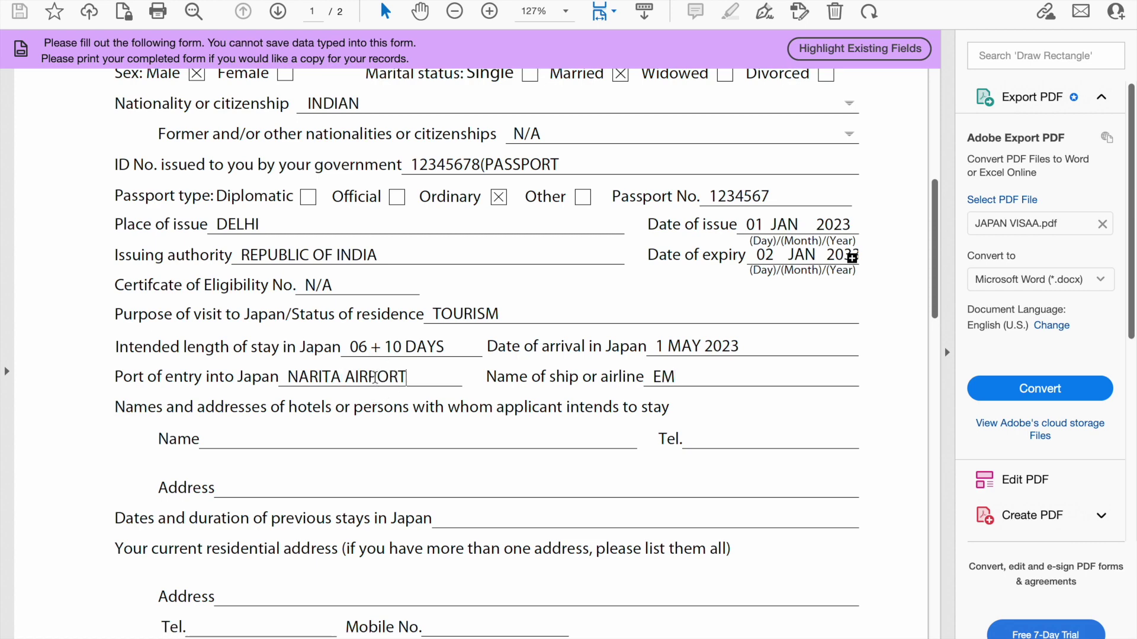
pyautogui.click(678, 377)
pyautogui.write('IRATES')
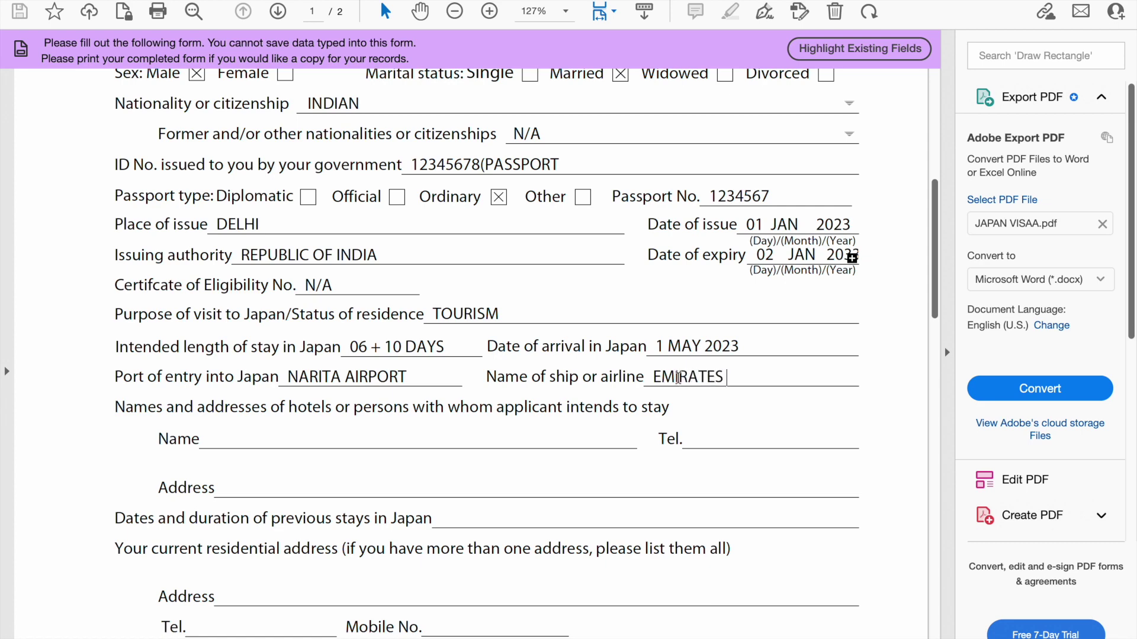
pyautogui.write(' EY 231')
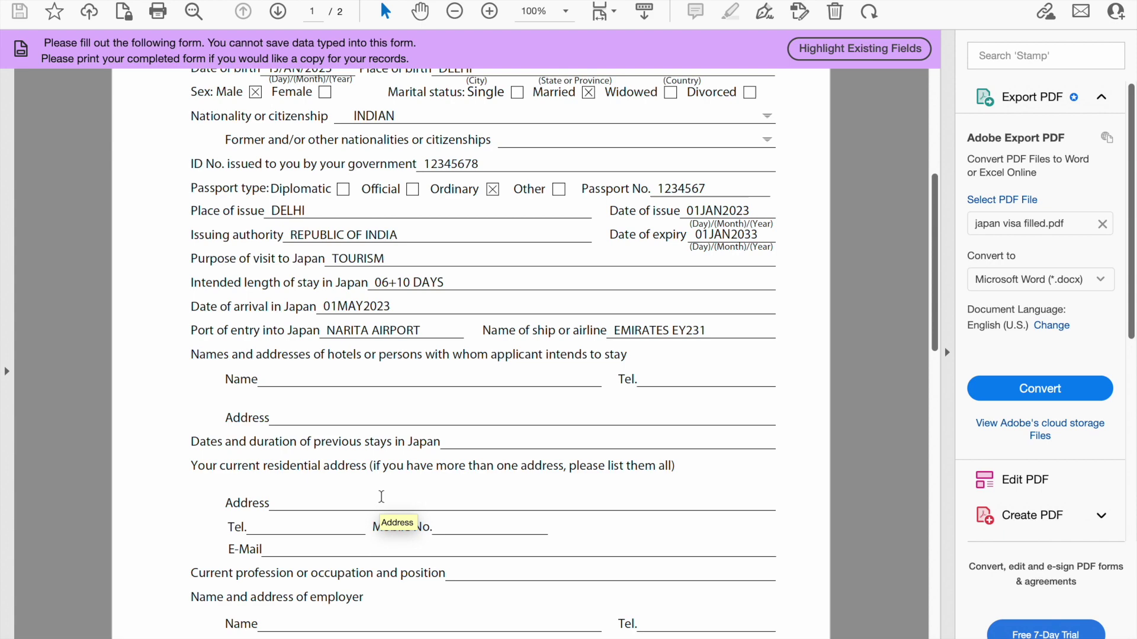
# Enter the hotel name ABCD HOTEL and the hotel's telephone number
pyautogui.click(266, 378)
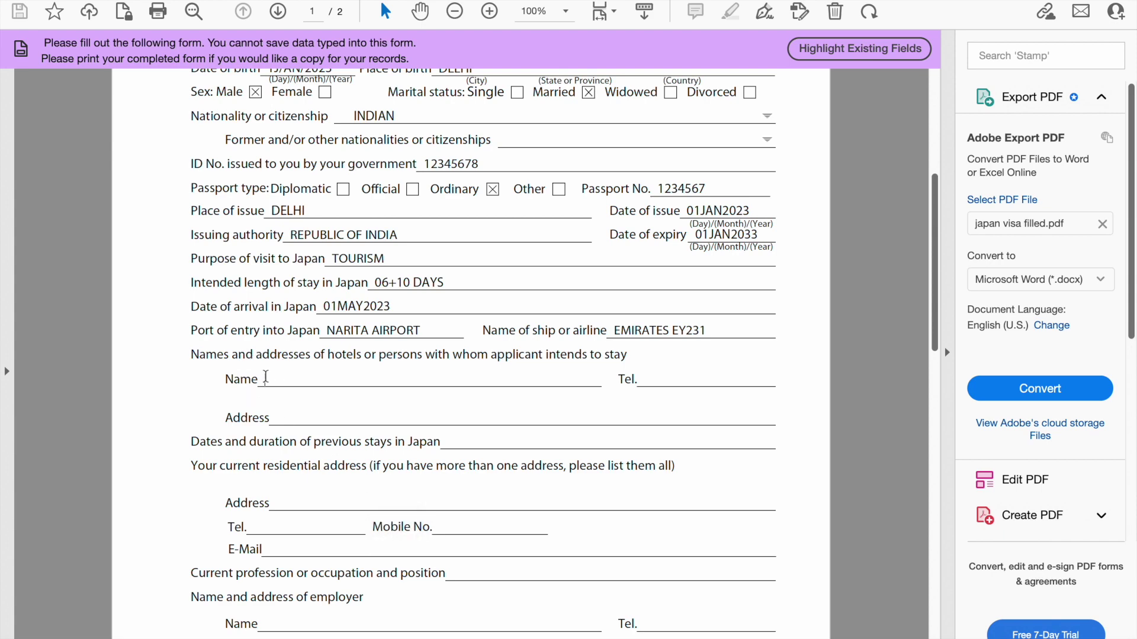
pyautogui.write('ABCD HOTEL')
pyautogui.click(644, 380)
pyautogui.write('12345678')
# Enter the hotel's address near Narita Airport, and N/A for previous stays in Japan
pyautogui.click(277, 416)
pyautogui.write('STREET 2M')
pyautogui.press('BackSpace')
pyautogui.write(', NEAR')
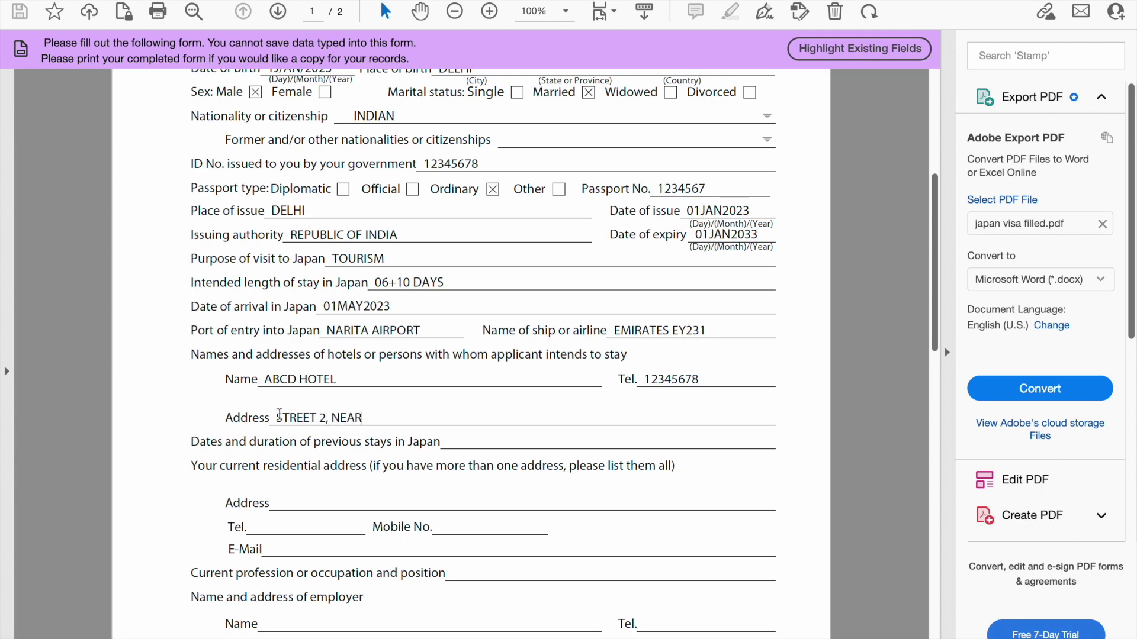
pyautogui.write(' NARITA AI')
pyautogui.write('R')
pyautogui.press('BackSpace')
pyautogui.write('IRPORT')
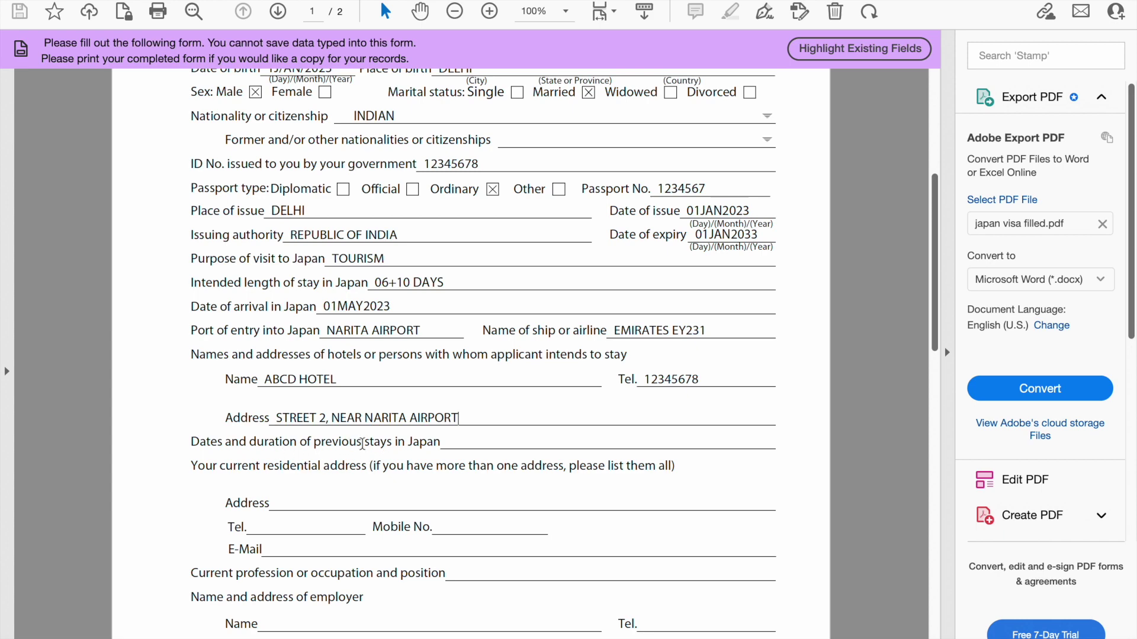
pyautogui.click(447, 441)
pyautogui.write('N/A')
# Fill in the applicant's residential address, home telephone, mobile number and e-mail address
pyautogui.click(275, 498)
pyautogui.write('FLAT 2, DUBAI')
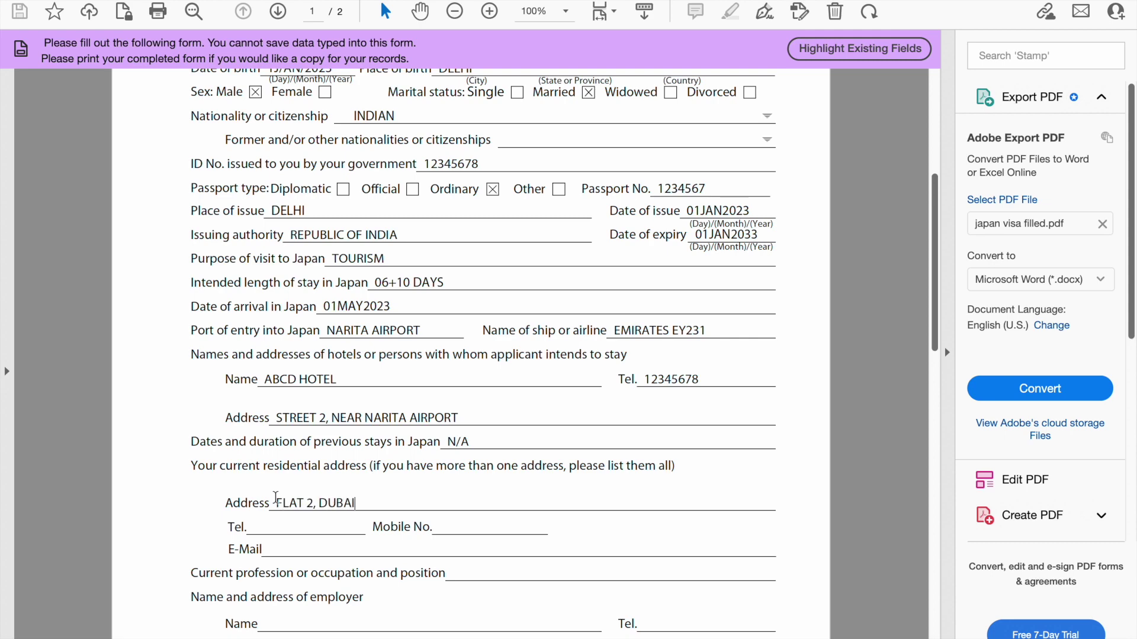
pyautogui.write(' MARINA,DUBAI,UAE')
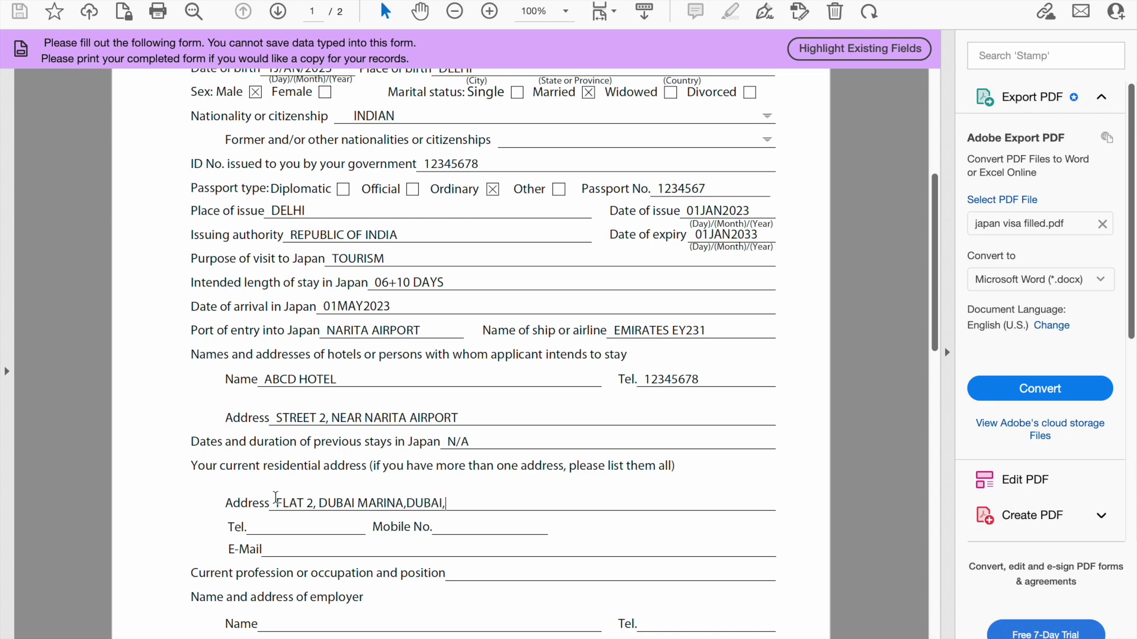
pyautogui.click(256, 527)
pyautogui.write('12345678')
pyautogui.click(442, 527)
pyautogui.write('1234')
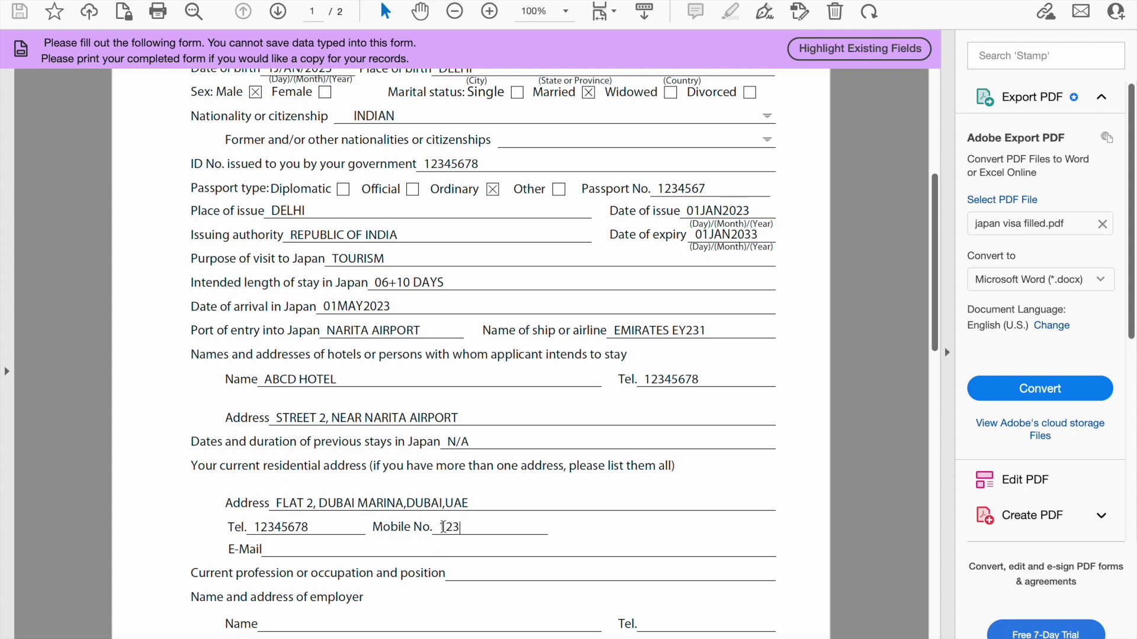
pyautogui.write('56789')
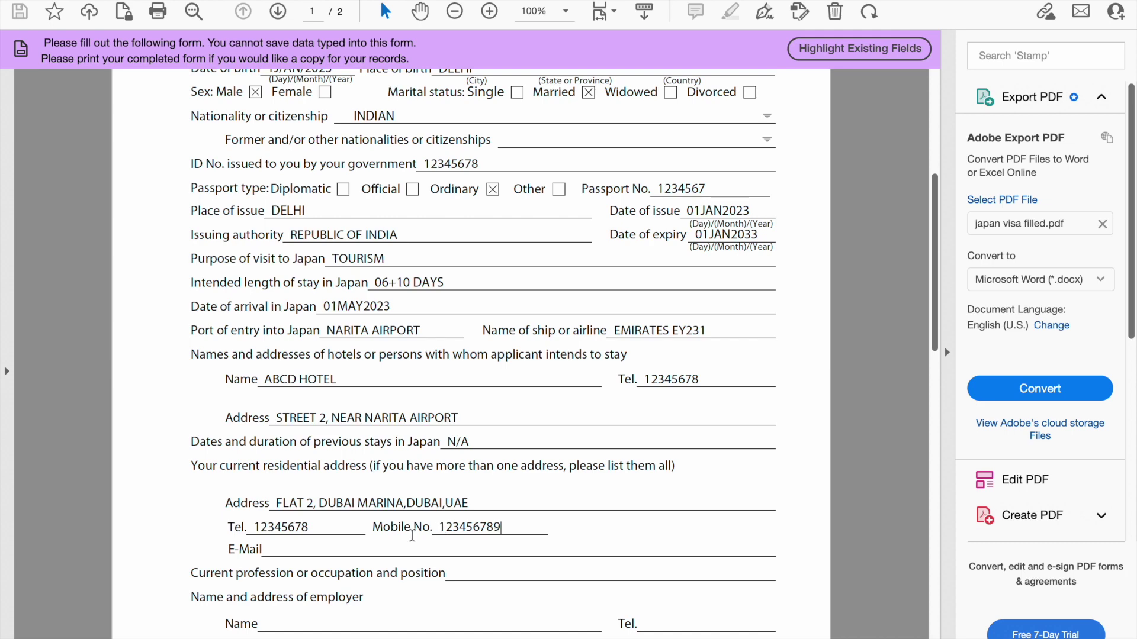
pyautogui.click(303, 549)
pyautogui.write('AAAA@U.IN')
# Enter the current profession and position as 'ENGINEER, SR TECH'
pyautogui.moveTo(935, 282); pyautogui.dragTo(932, 334)
pyautogui.click(475, 401)
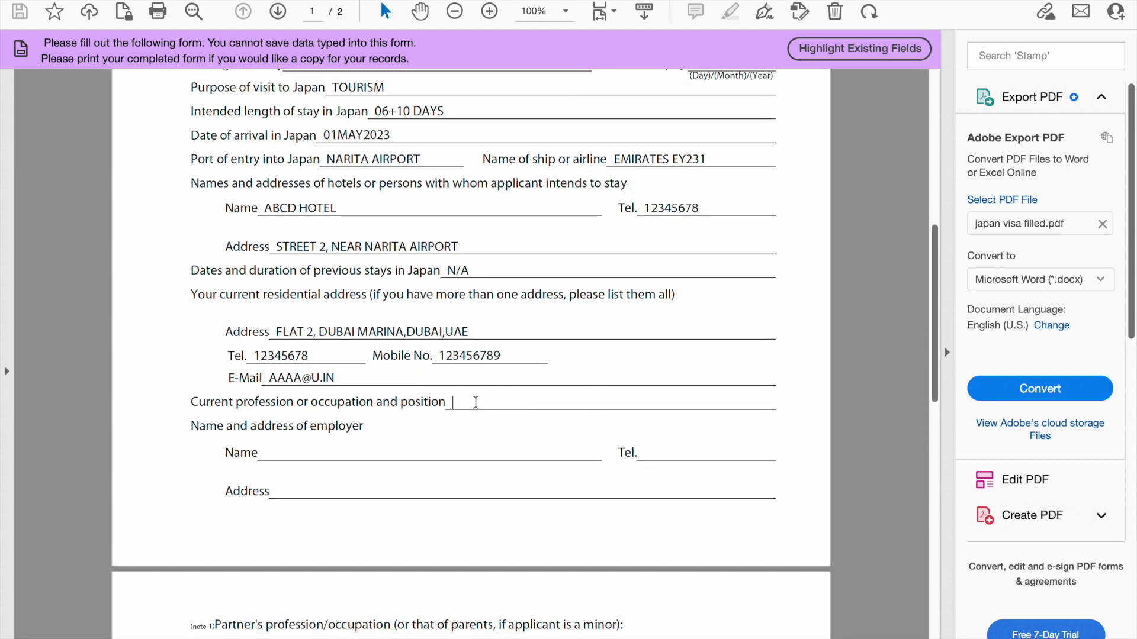
pyautogui.write('ENGINEER')
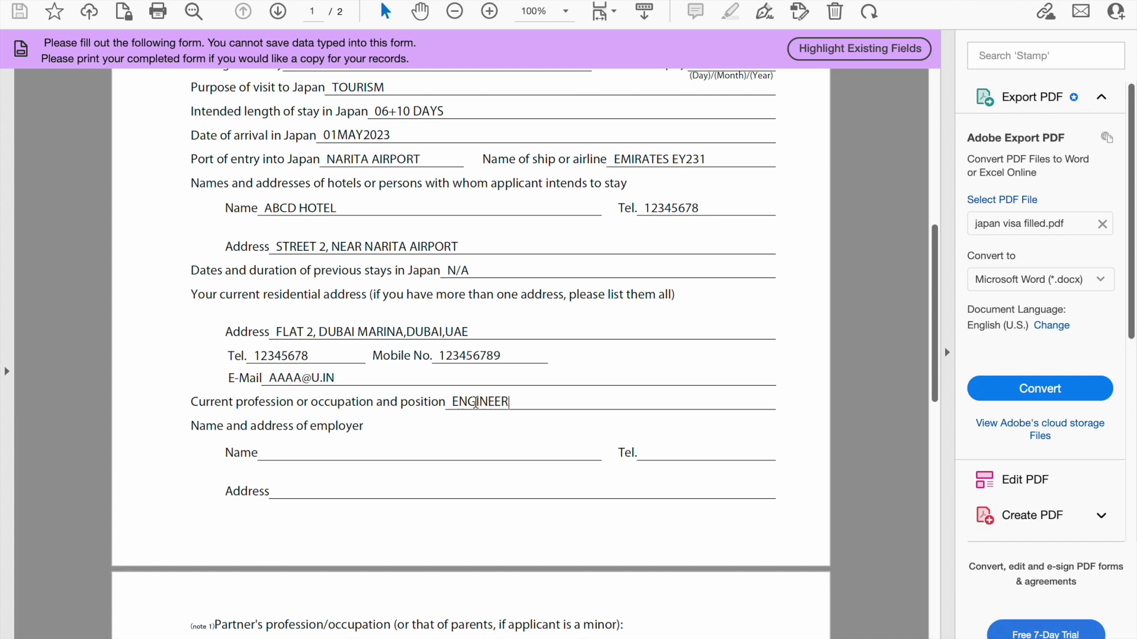
pyautogui.write(',')
pyautogui.write('SR TECH')
# Enter the employer name ABCD PVT LTD with the employer's telephone number and address
pyautogui.click(270, 454)
pyautogui.write('ABCD PVT LTD')
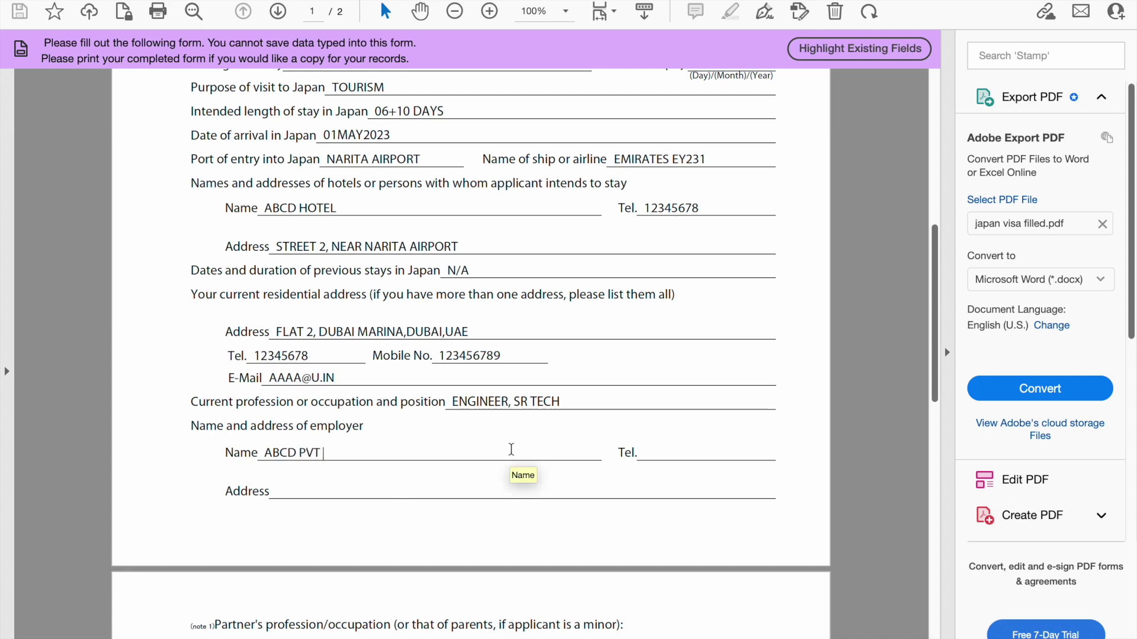
pyautogui.click(681, 454)
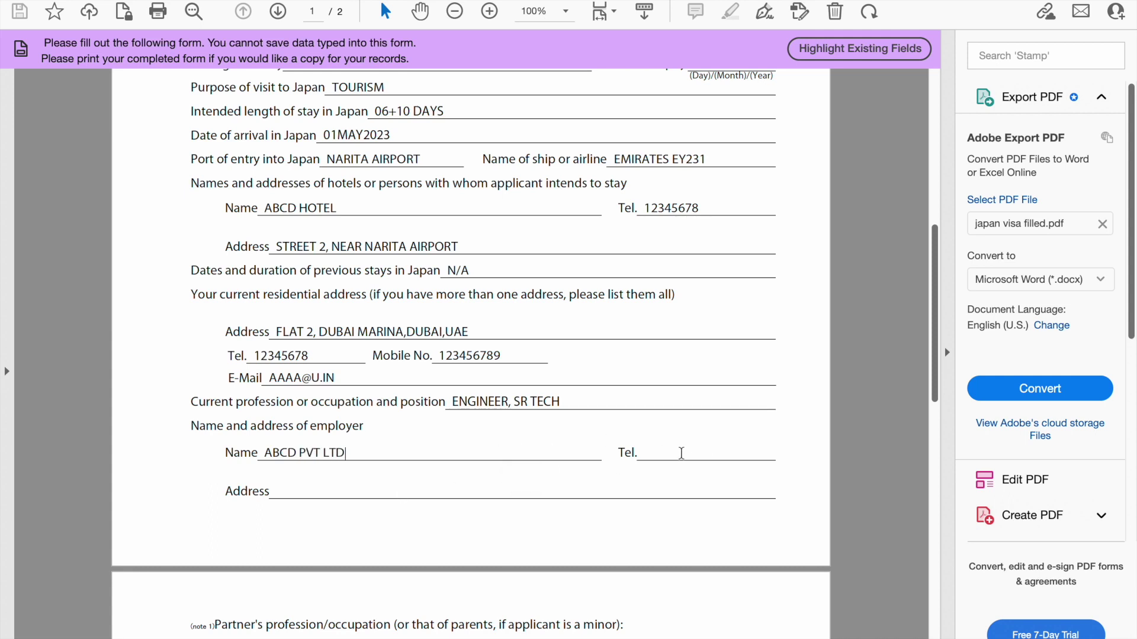
pyautogui.write('1234')
pyautogui.write('5678')
pyautogui.write('FLAT 3')
pyautogui.write(', DUBAI')
pyautogui.write(' MARINA')
pyautogui.write(', UAE')
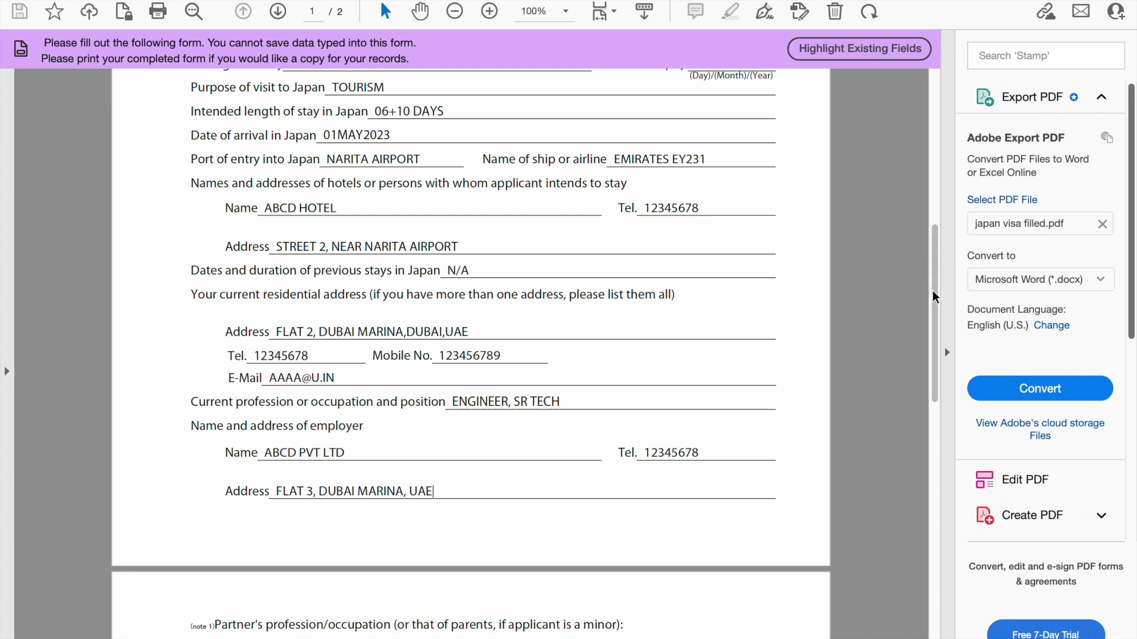
pyautogui.moveTo(932, 292); pyautogui.dragTo(920, 354)
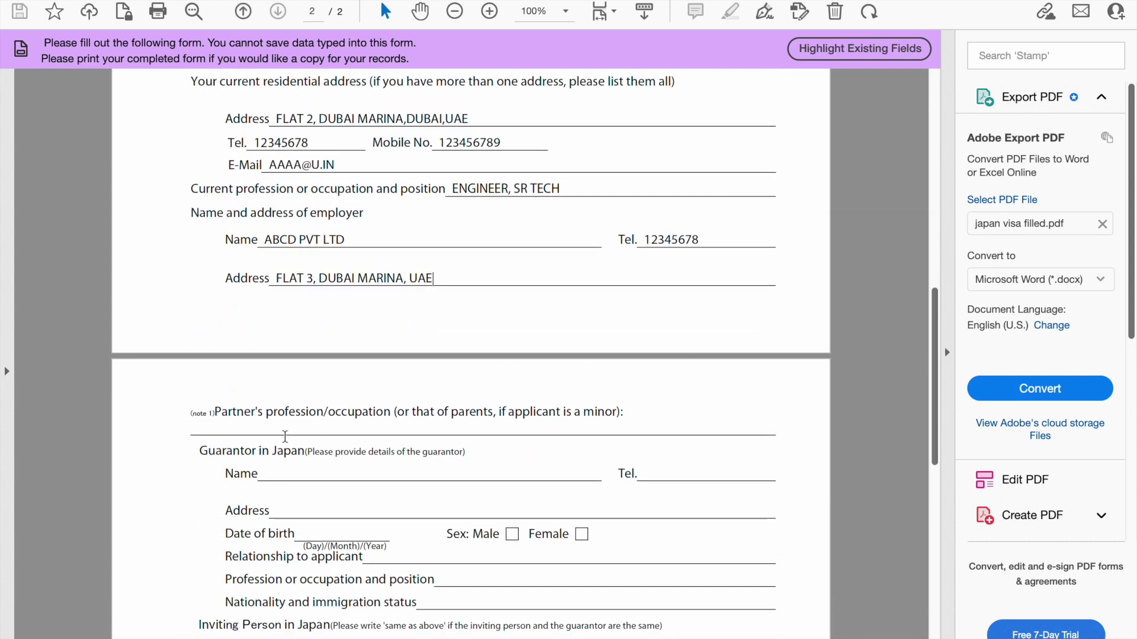
# Set the partner's profession to N/A
pyautogui.click(255, 428)
pyautogui.write('N/A')
pyautogui.click(935, 354)
pyautogui.moveTo(935, 354); pyautogui.dragTo(927, 400)
# Mark the guarantor's name, telephone, address, birth date, relationship, profession and nationality as N/A or NA
pyautogui.click(277, 285)
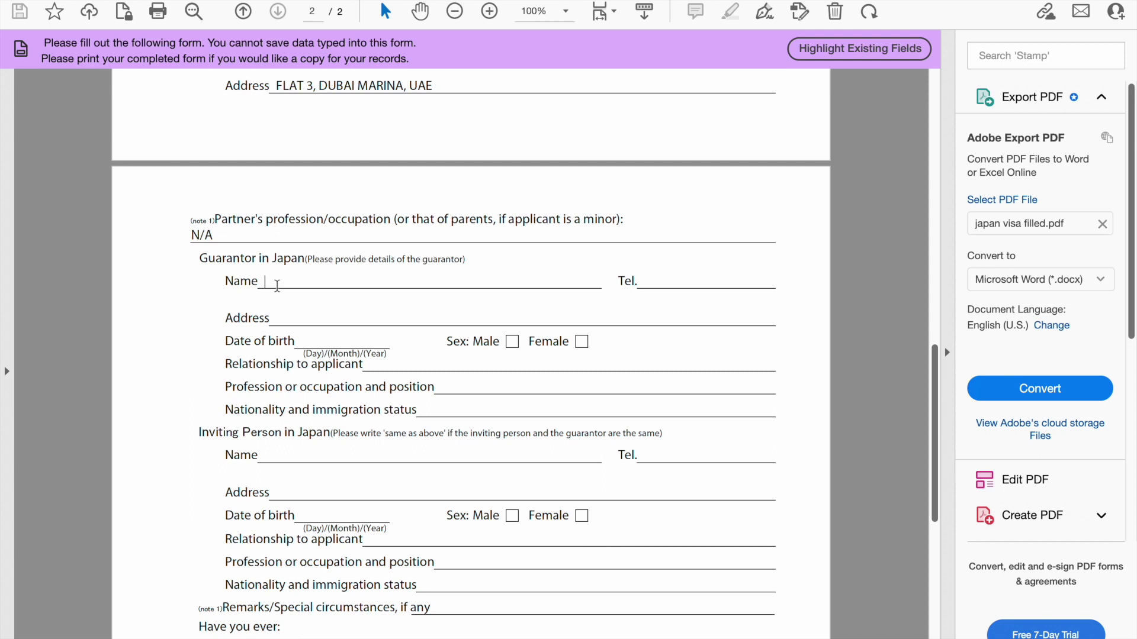
pyautogui.write('N/A')
pyautogui.click(654, 282)
pyautogui.write('N/A')
pyautogui.click(322, 316)
pyautogui.write('NA')
pyautogui.click(305, 341)
pyautogui.write('N/A')
pyautogui.click(419, 364)
pyautogui.write('NA')
pyautogui.click(441, 386)
pyautogui.write('NA')
pyautogui.click(441, 409)
pyautogui.write('NA')
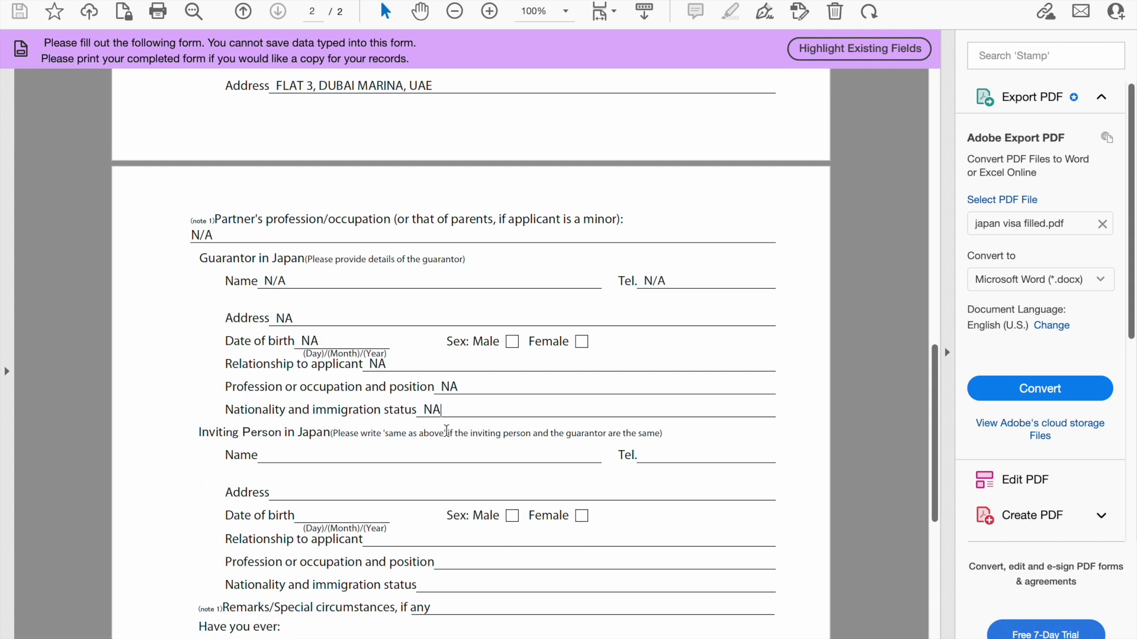
# Mark the inviting person's name, telephone, address, relationship and nationality as N/A or NA
pyautogui.click(274, 455)
pyautogui.write('N/A')
pyautogui.click(658, 461)
pyautogui.write('N/A')
pyautogui.click(354, 493)
pyautogui.write('NA')
pyautogui.click(383, 541)
pyautogui.write('NANA')
pyautogui.click(442, 584)
pyautogui.write('NA')
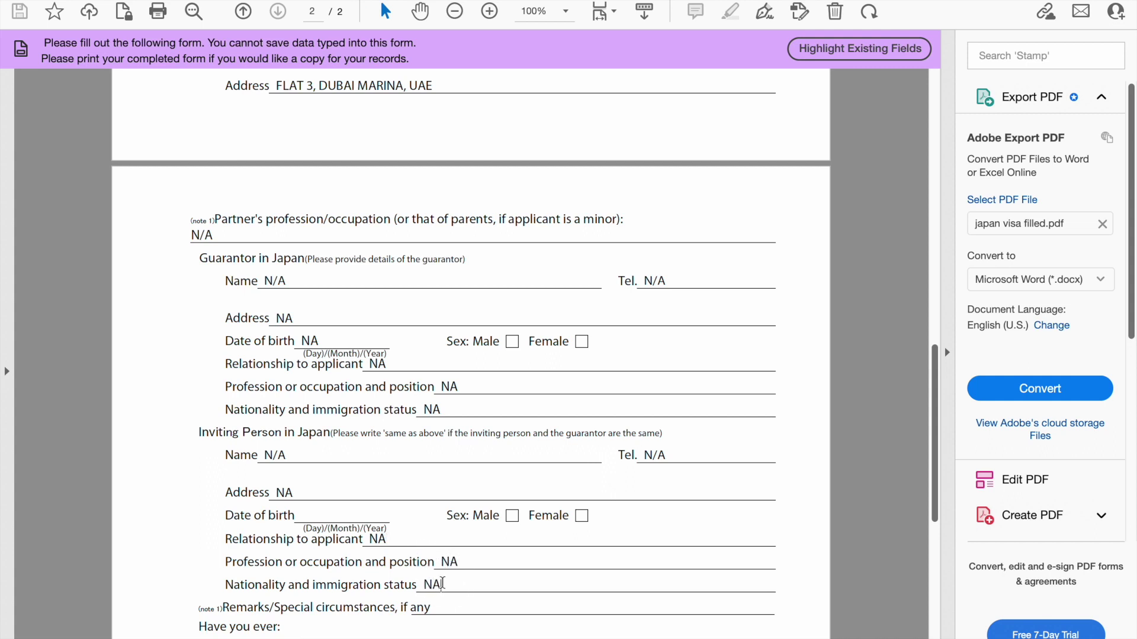
# Set the Remarks/Special circumstances line to NA
pyautogui.click(459, 601)
pyautogui.write('NA')
pyautogui.moveTo(936, 417); pyautogui.dragTo(932, 504)
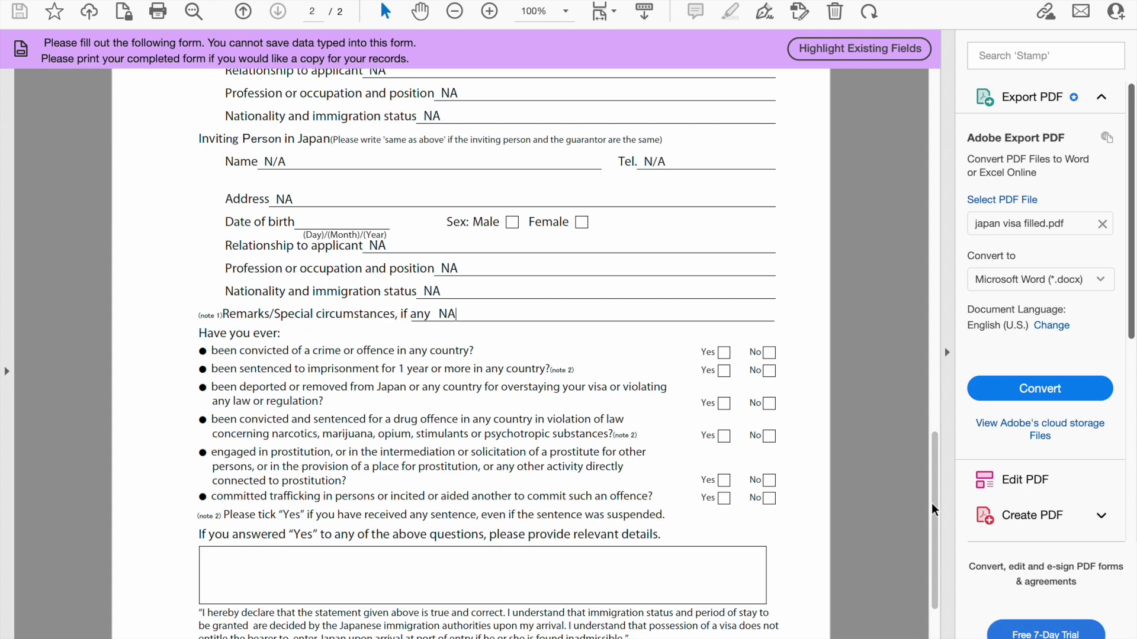
# Tick No for conviction, imprisonment, deportation, drug offence, prostitution and trafficking questions
pyautogui.click(769, 353)
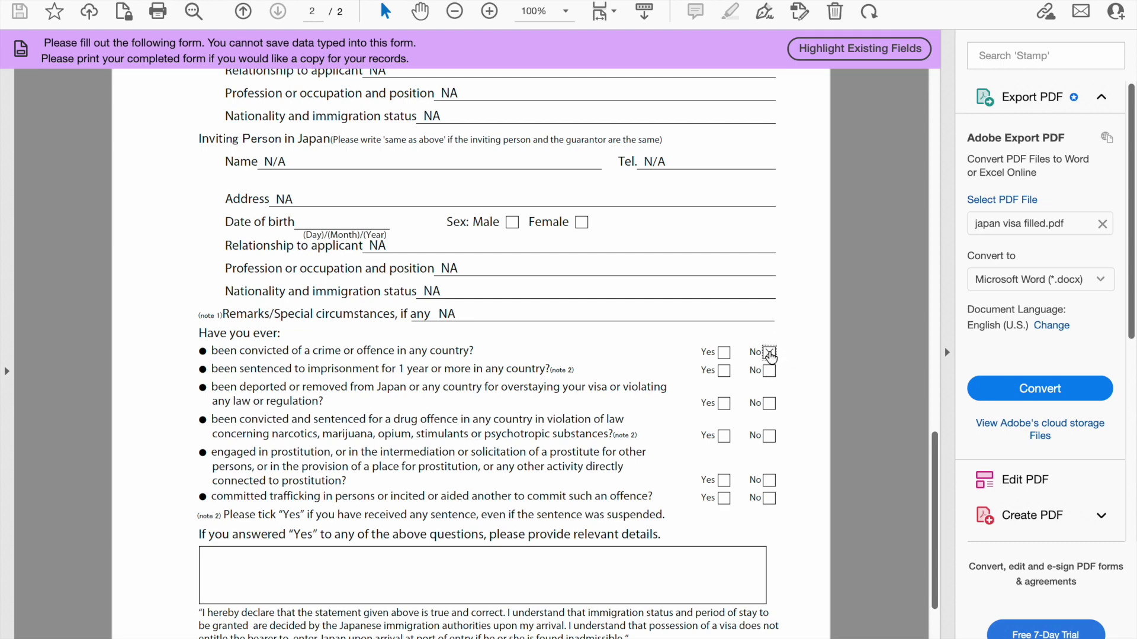
pyautogui.click(769, 371)
pyautogui.click(769, 404)
pyautogui.click(769, 437)
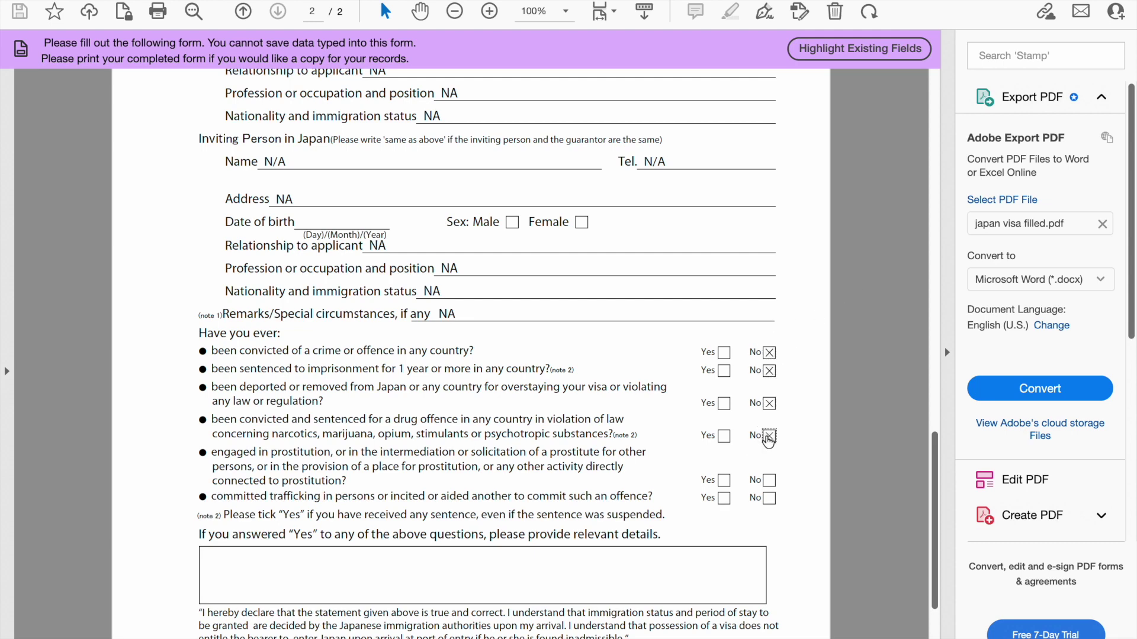
pyautogui.click(769, 480)
pyautogui.click(768, 499)
pyautogui.moveTo(934, 446); pyautogui.dragTo(933, 500)
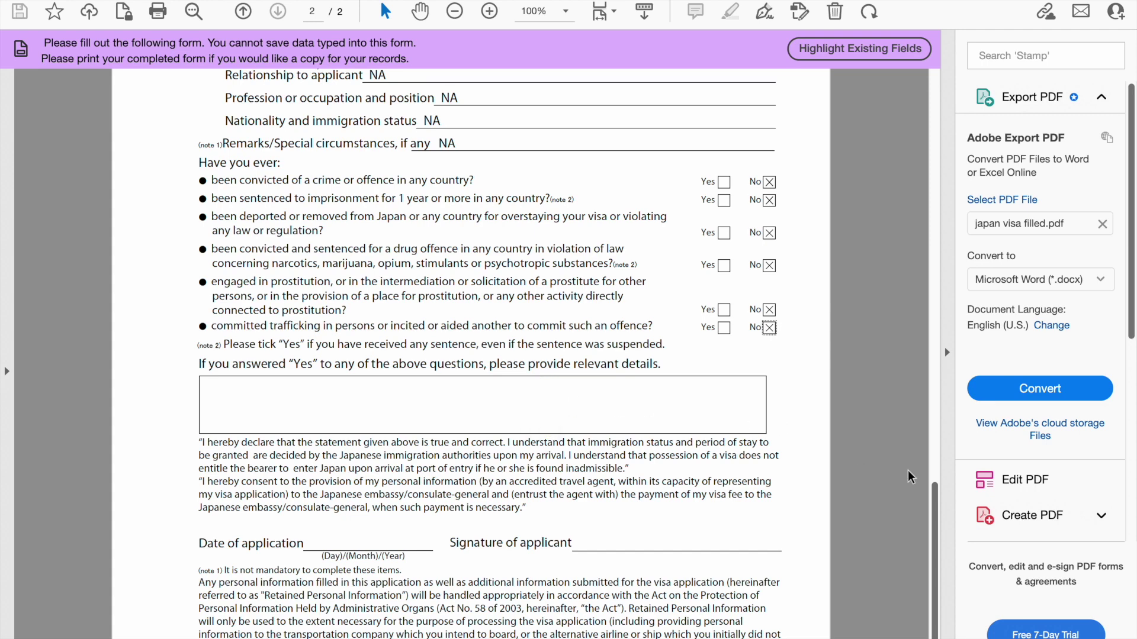
# Enter 06 APRIL 2023 as the date of application
pyautogui.scroll(-2, 933, 500)
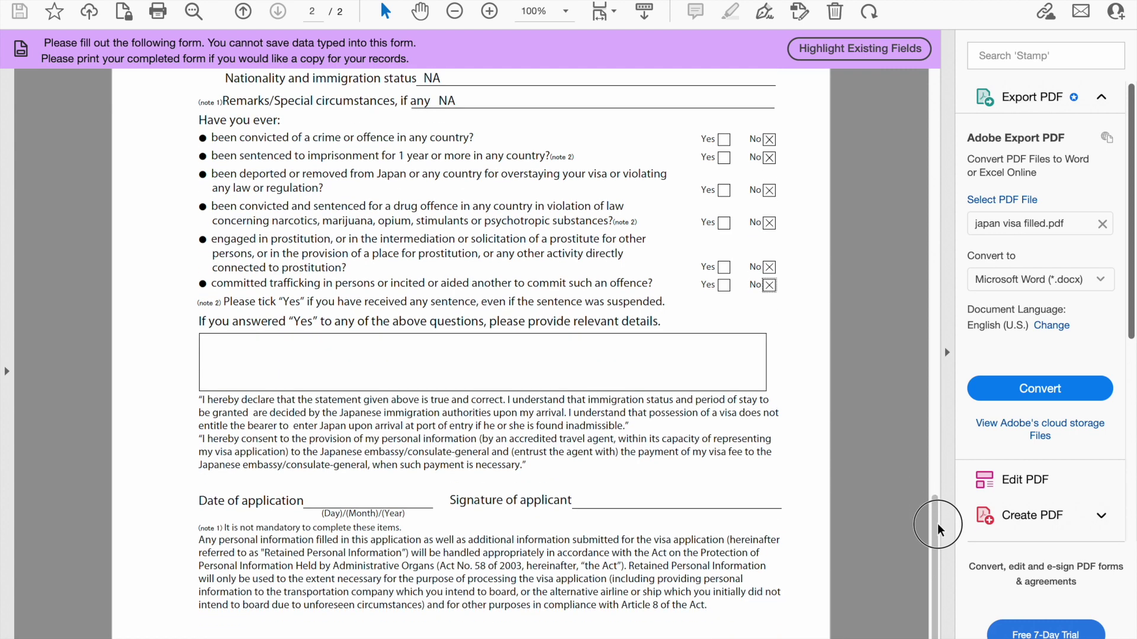
pyautogui.click(327, 498)
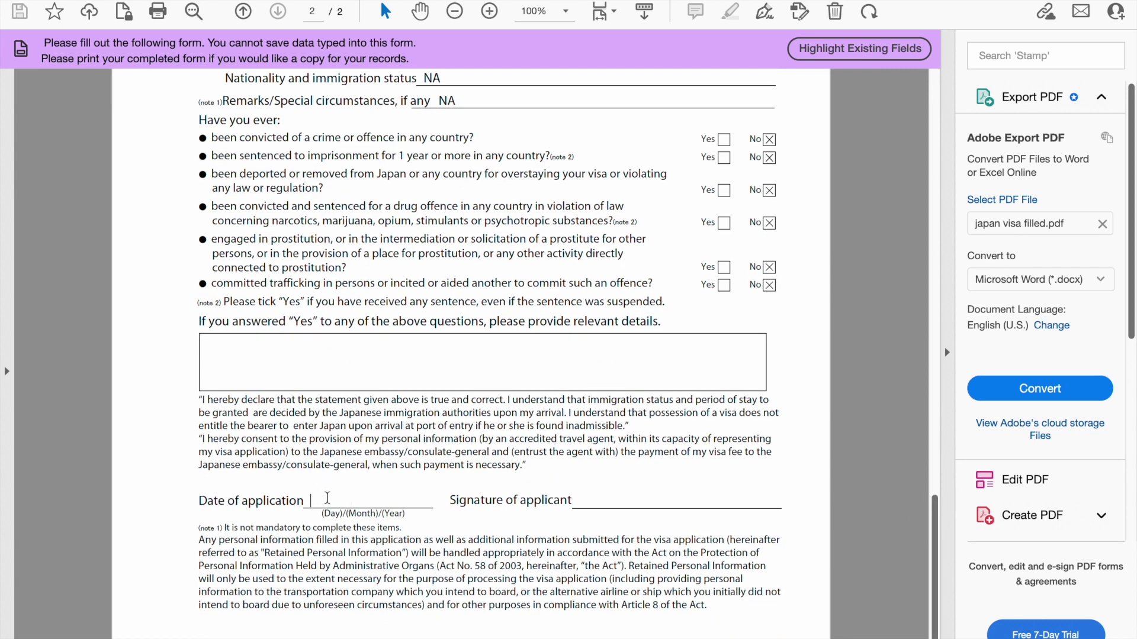
pyautogui.write('06')
pyautogui.write('APRIL  2023')
pyautogui.click(580, 503)
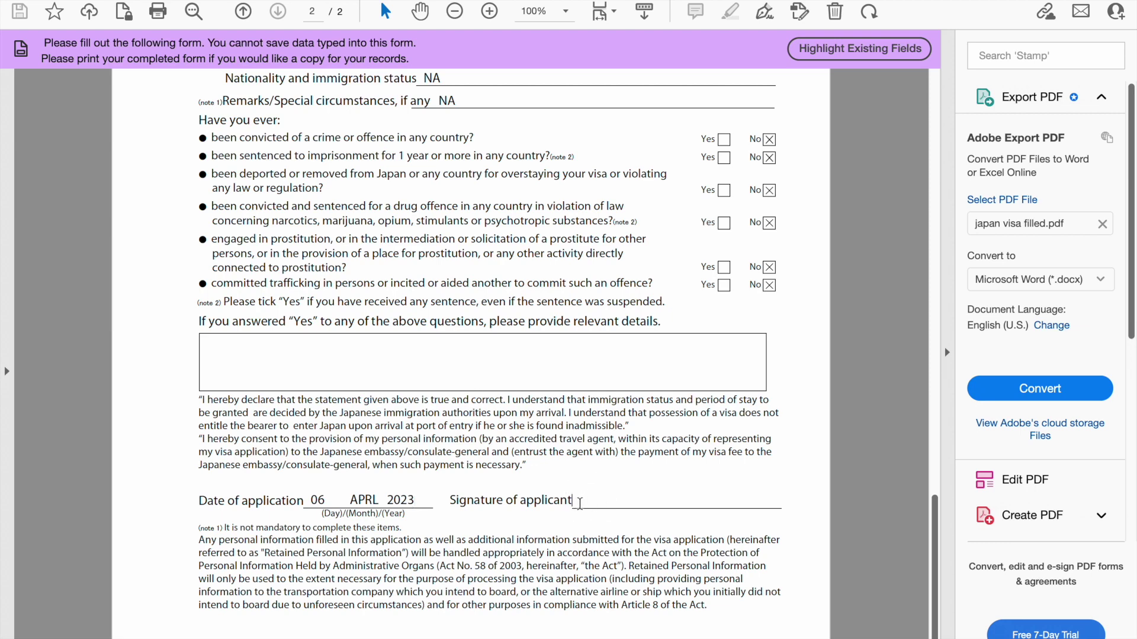